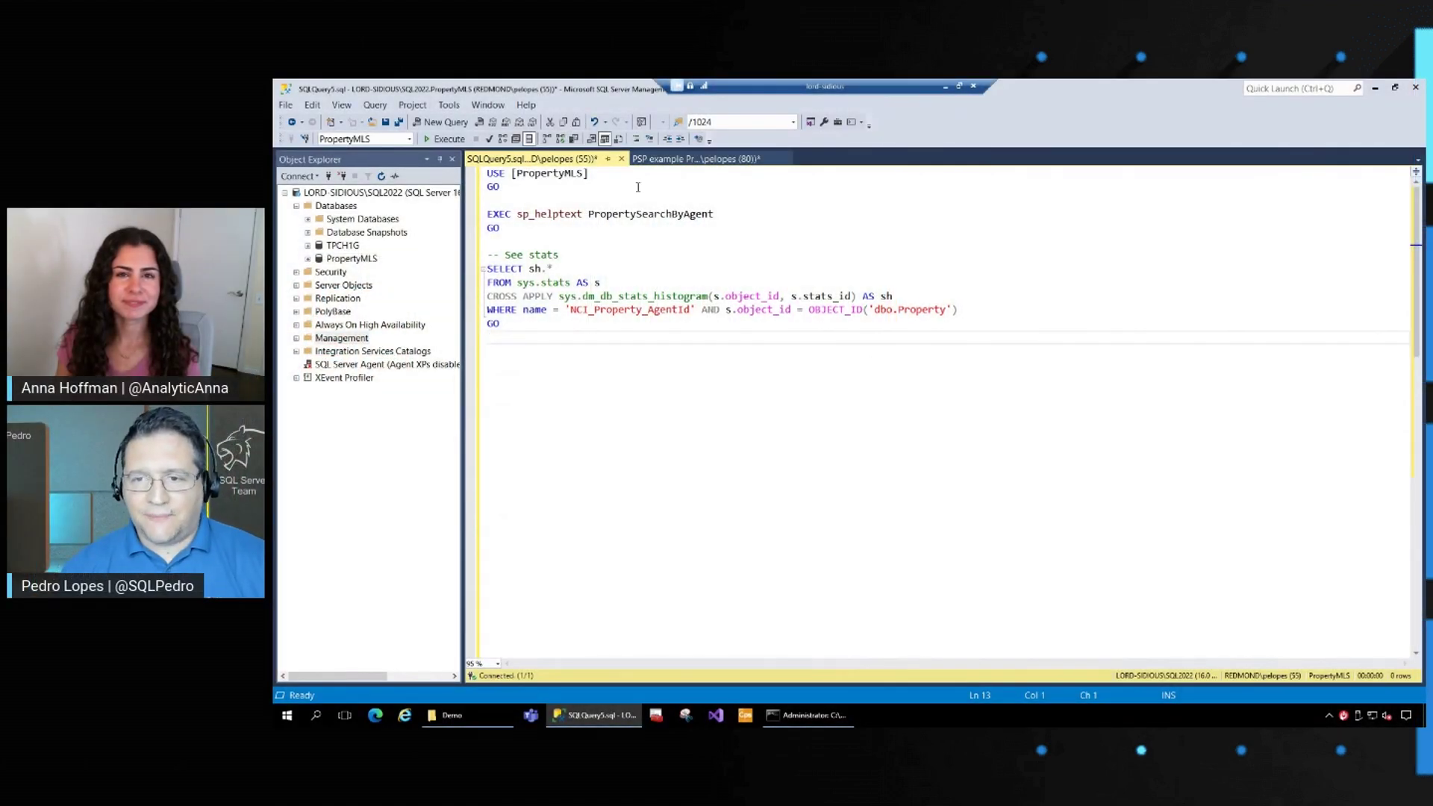
pyautogui.click(417, 193)
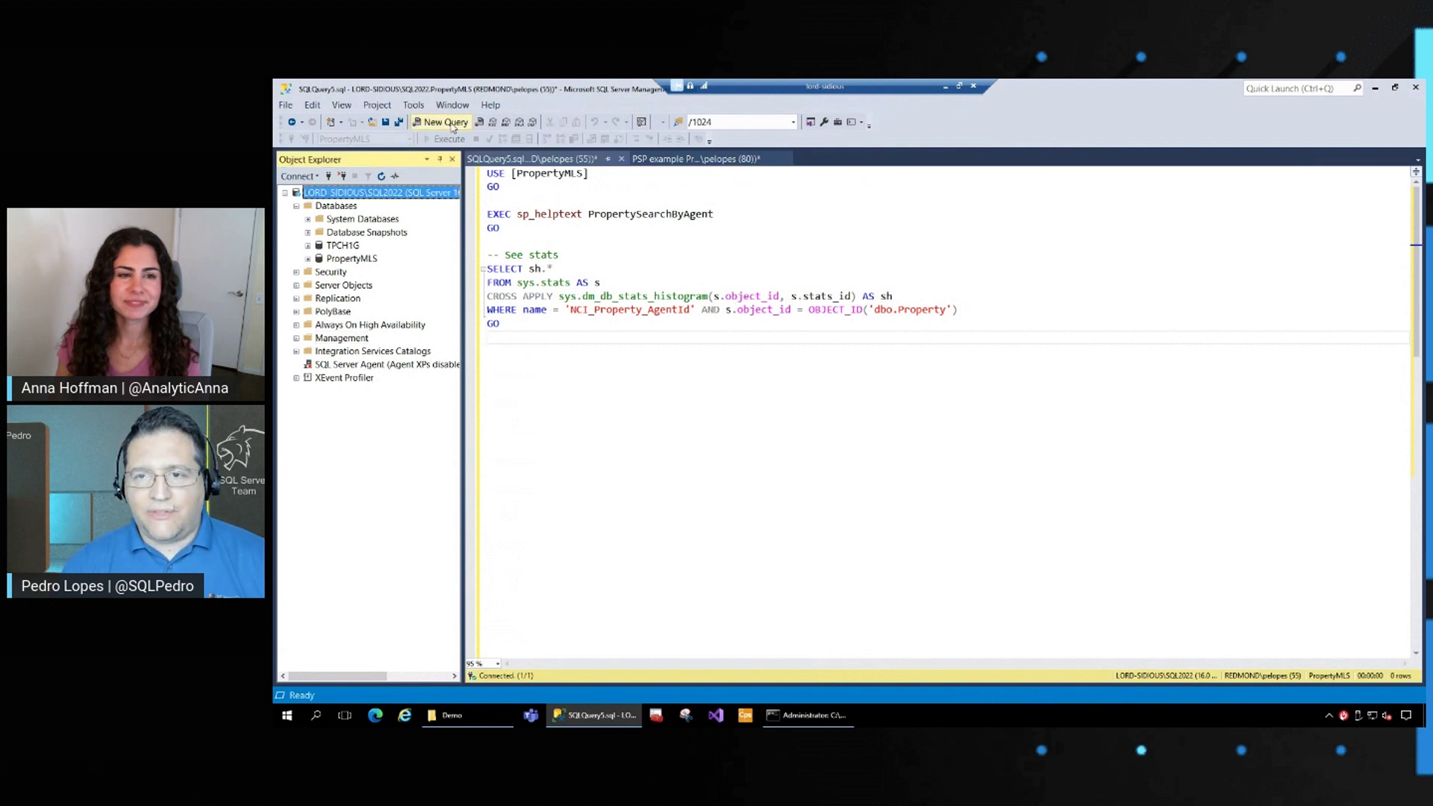
pyautogui.click(489, 174)
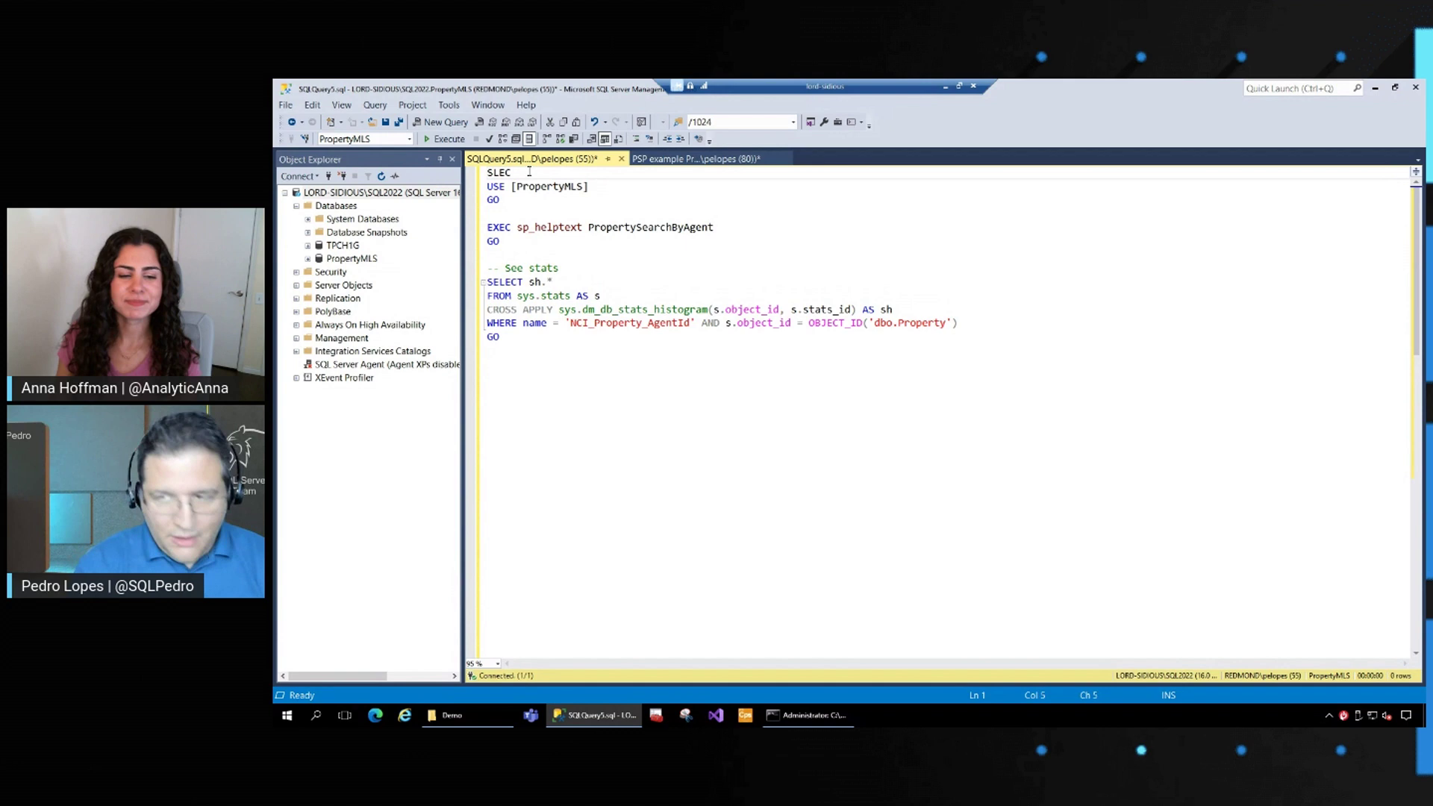
pyautogui.write('SL')
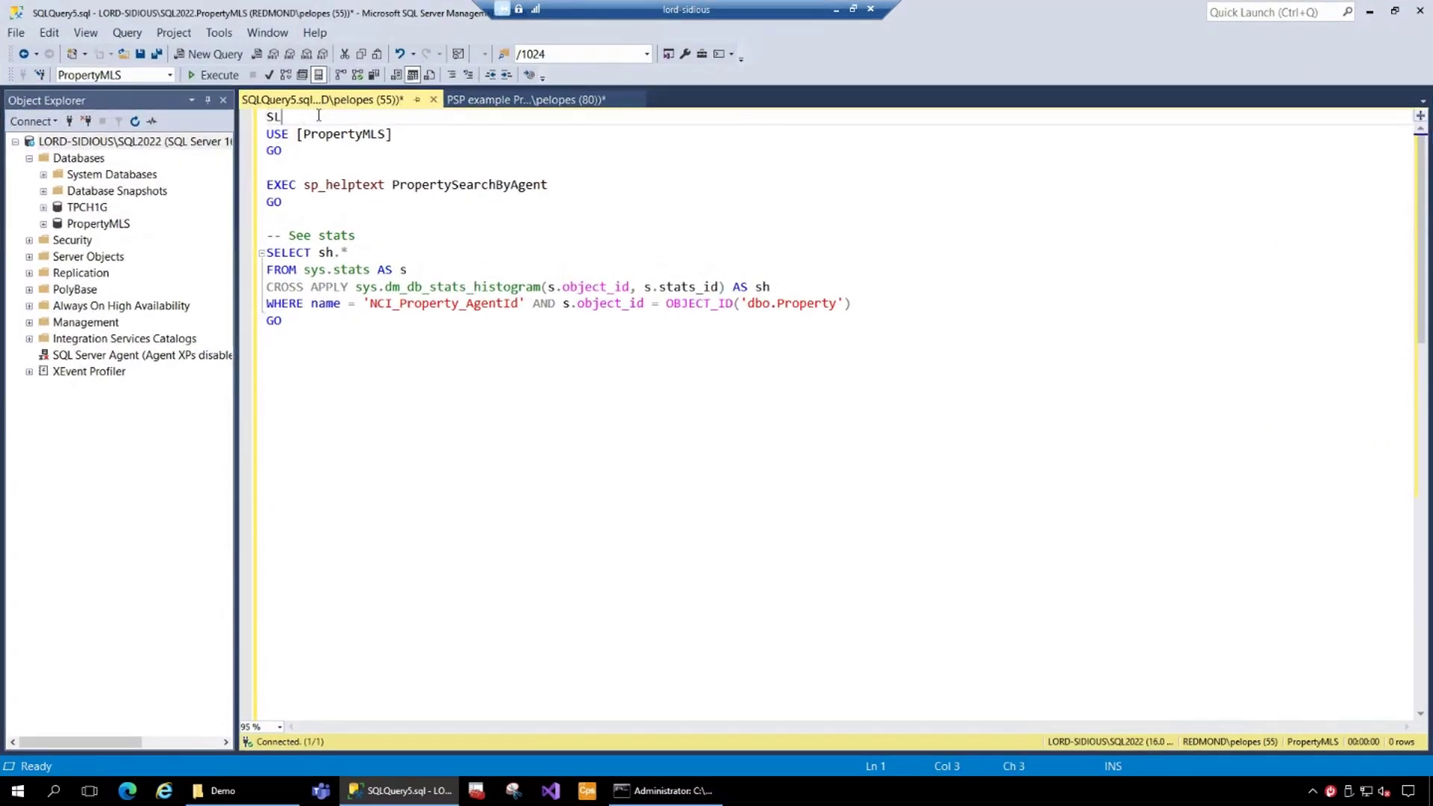
pyautogui.write('ELECT@@VERSION')
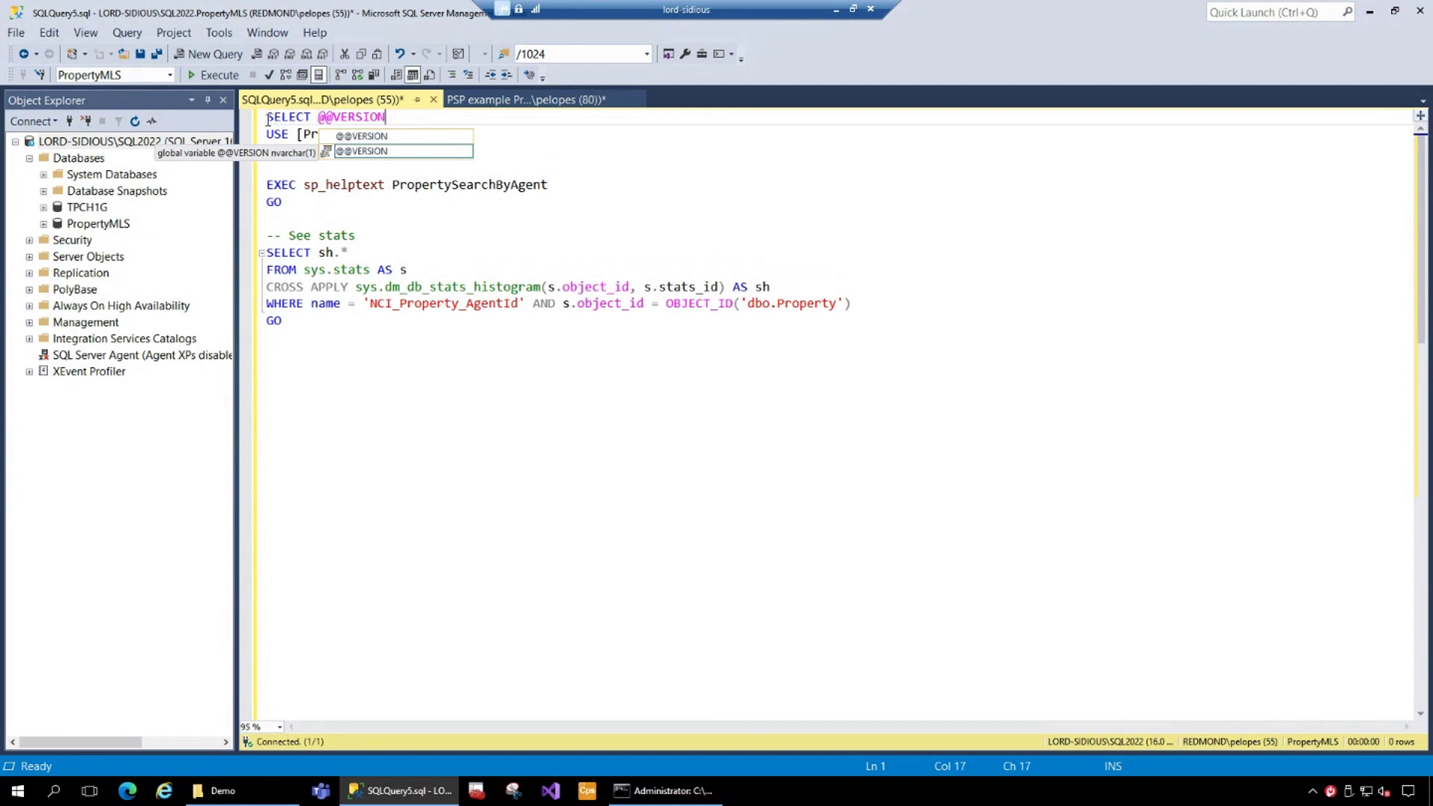
pyautogui.hotkey('shift', 'Home')
pyautogui.press('F5')
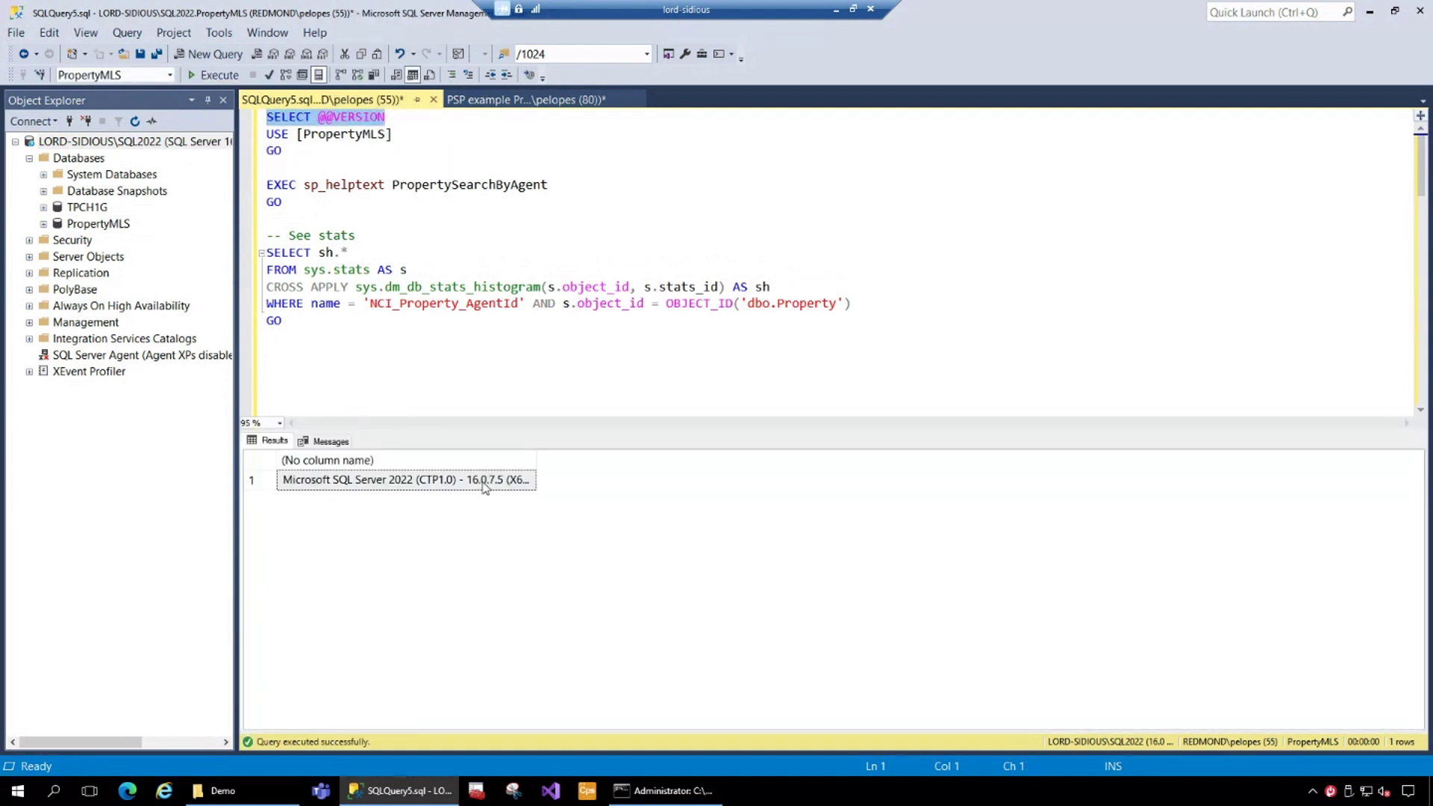
pyautogui.click(482, 488)
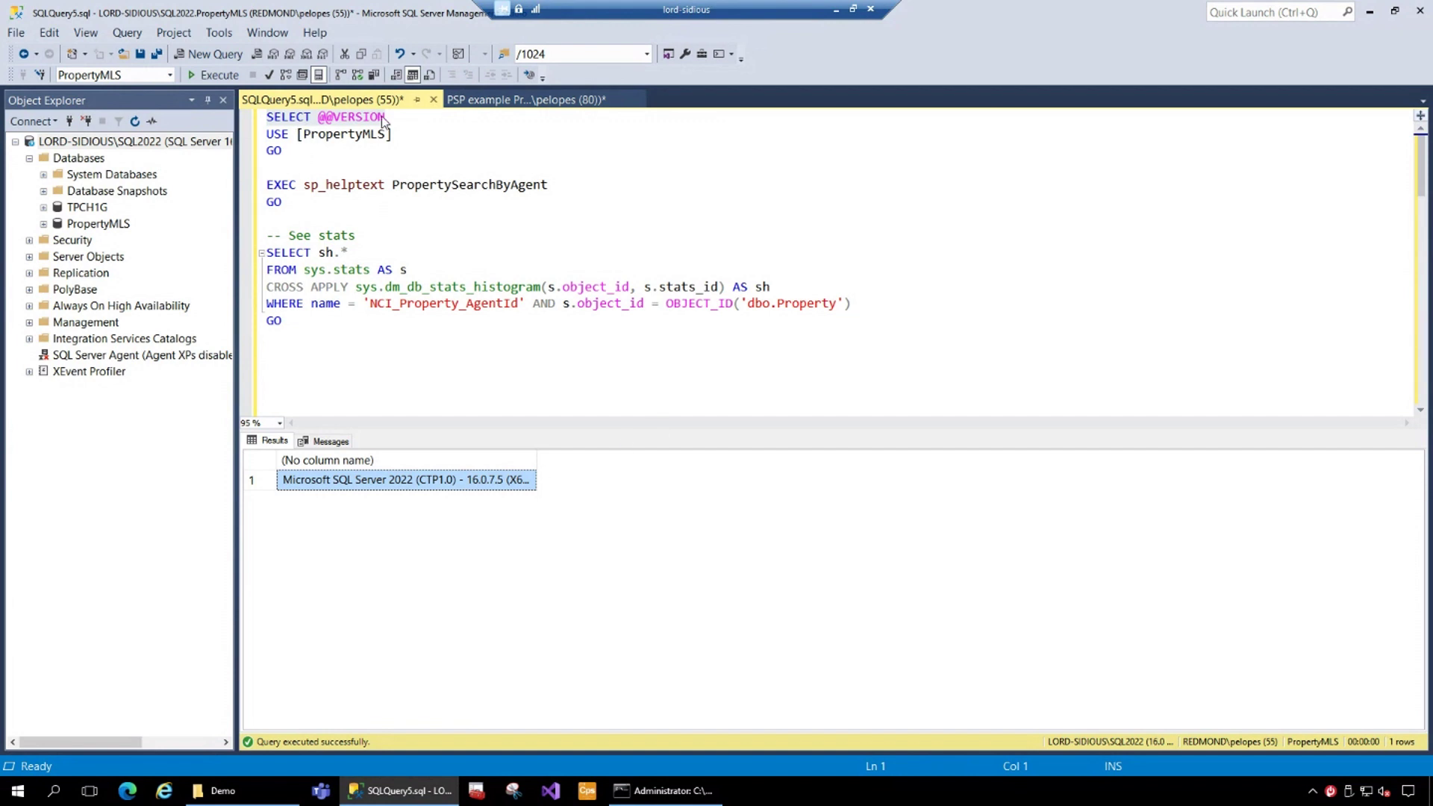
pyautogui.moveTo(386, 117); pyautogui.dragTo(256, 125)
# - Delete the version check line and switch the database to PropertyMLS
pyautogui.press('Delete')
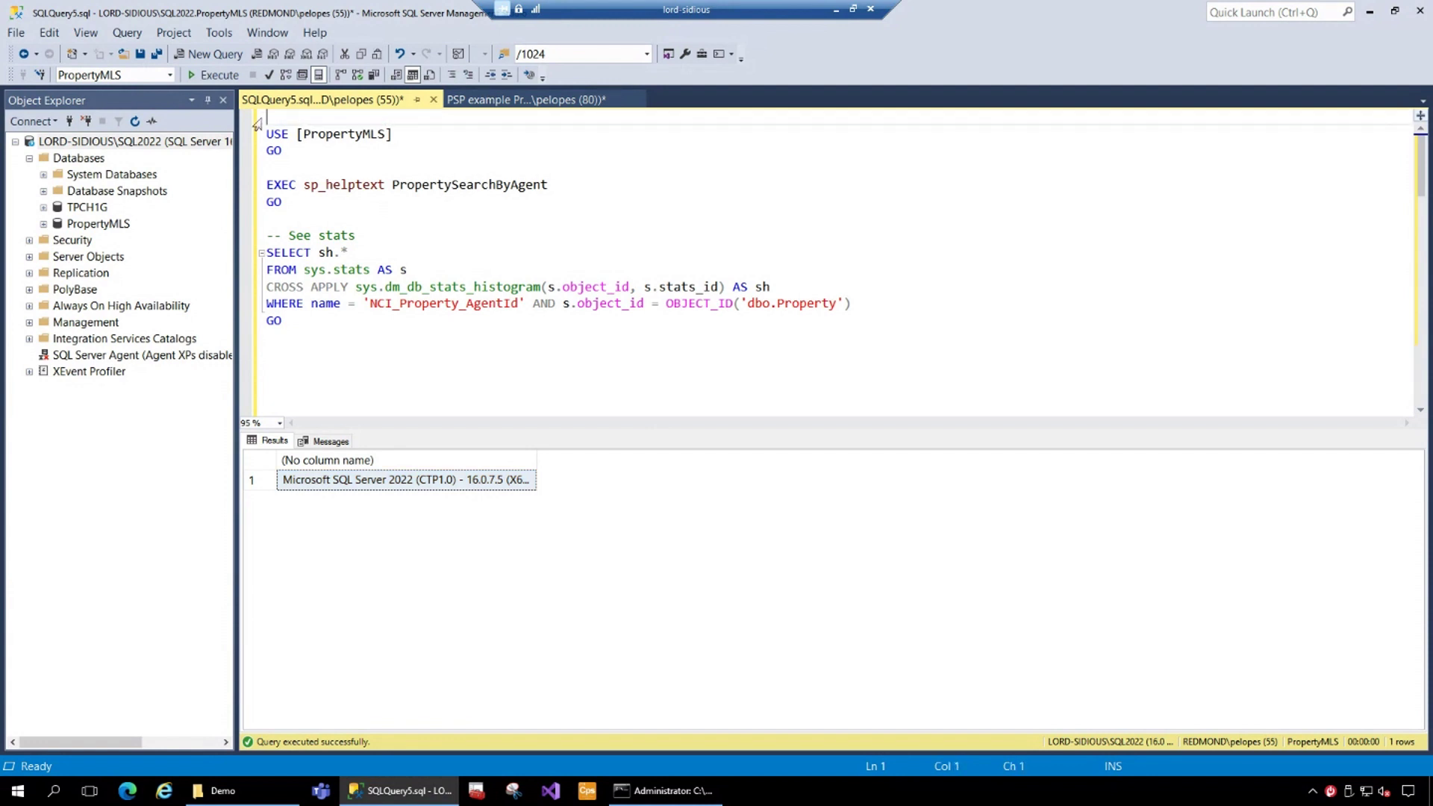
pyautogui.press('Delete')
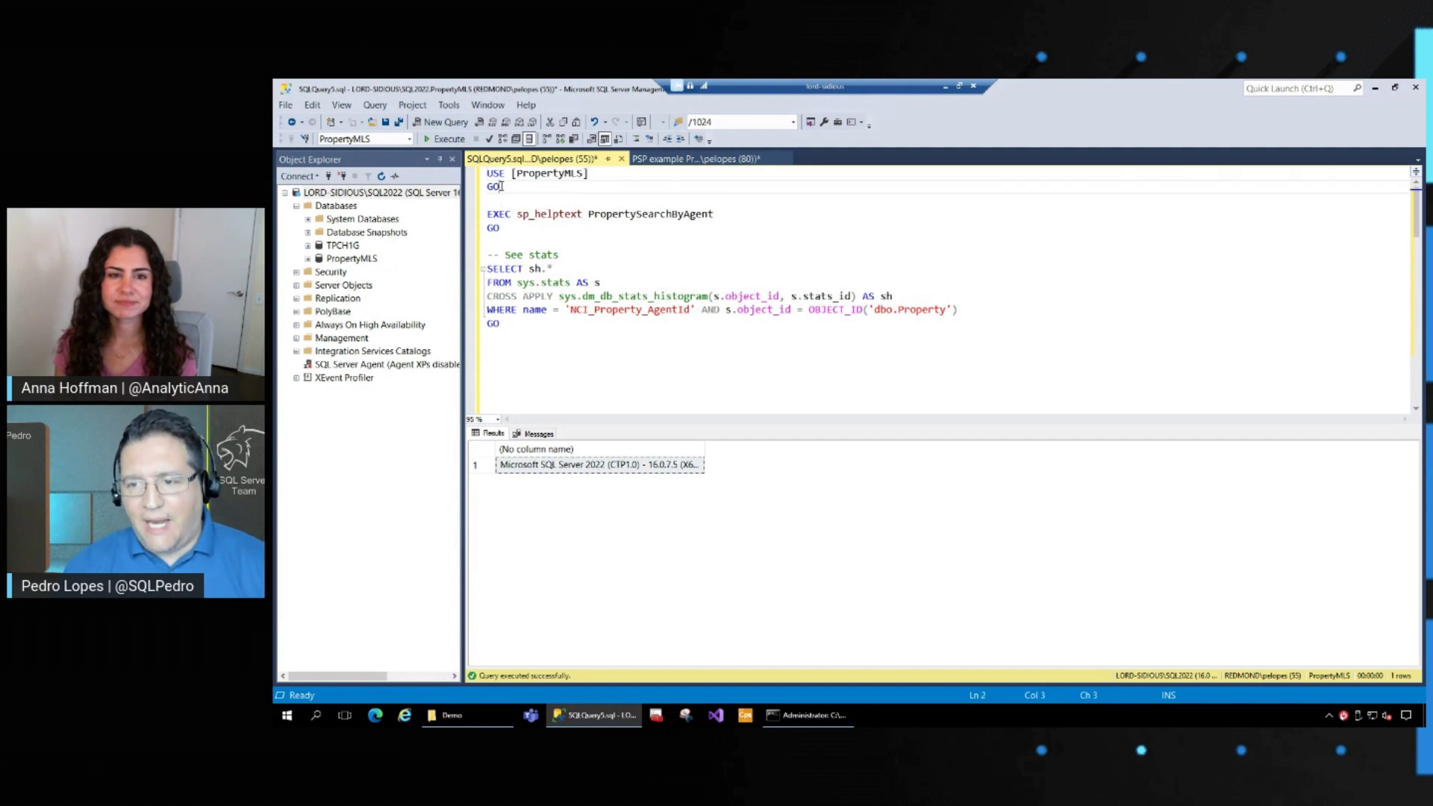
pyautogui.moveTo(500, 197); pyautogui.dragTo(490, 170)
pyautogui.press('F5')
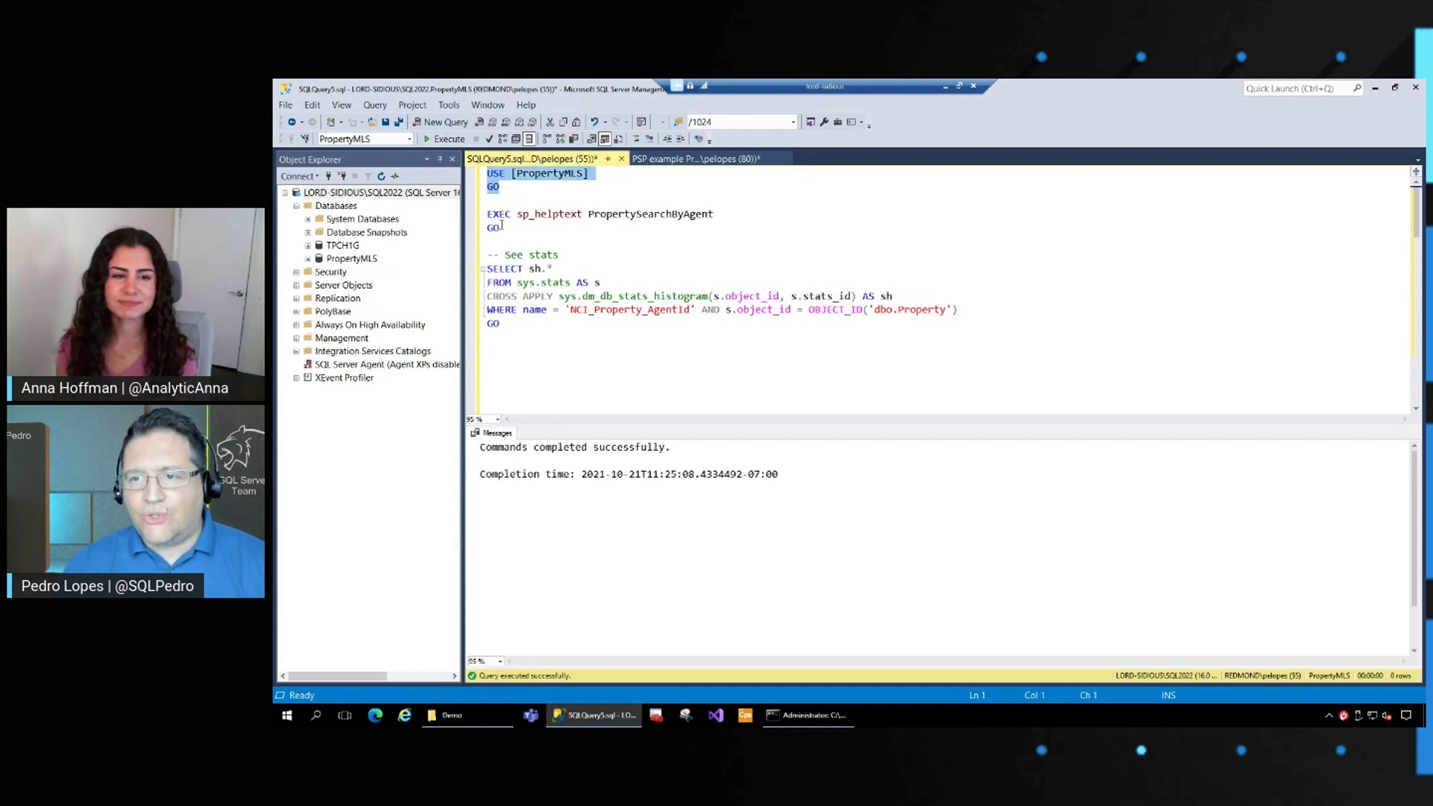
# - Show PropertySearchByAgent's source with sp_helptext, resizing the results pane to read it
pyautogui.moveTo(505, 229); pyautogui.dragTo(488, 214)
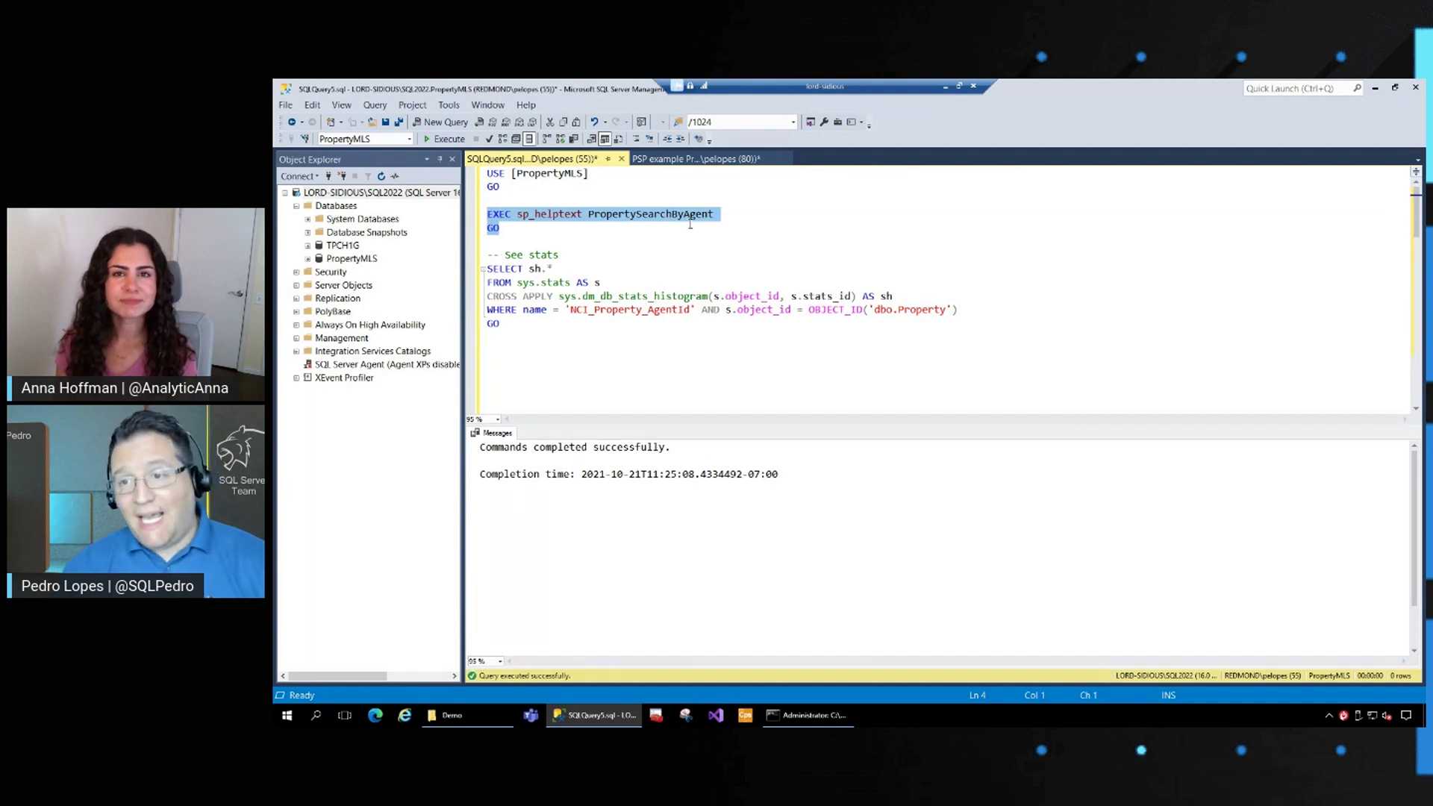
pyautogui.click(448, 139)
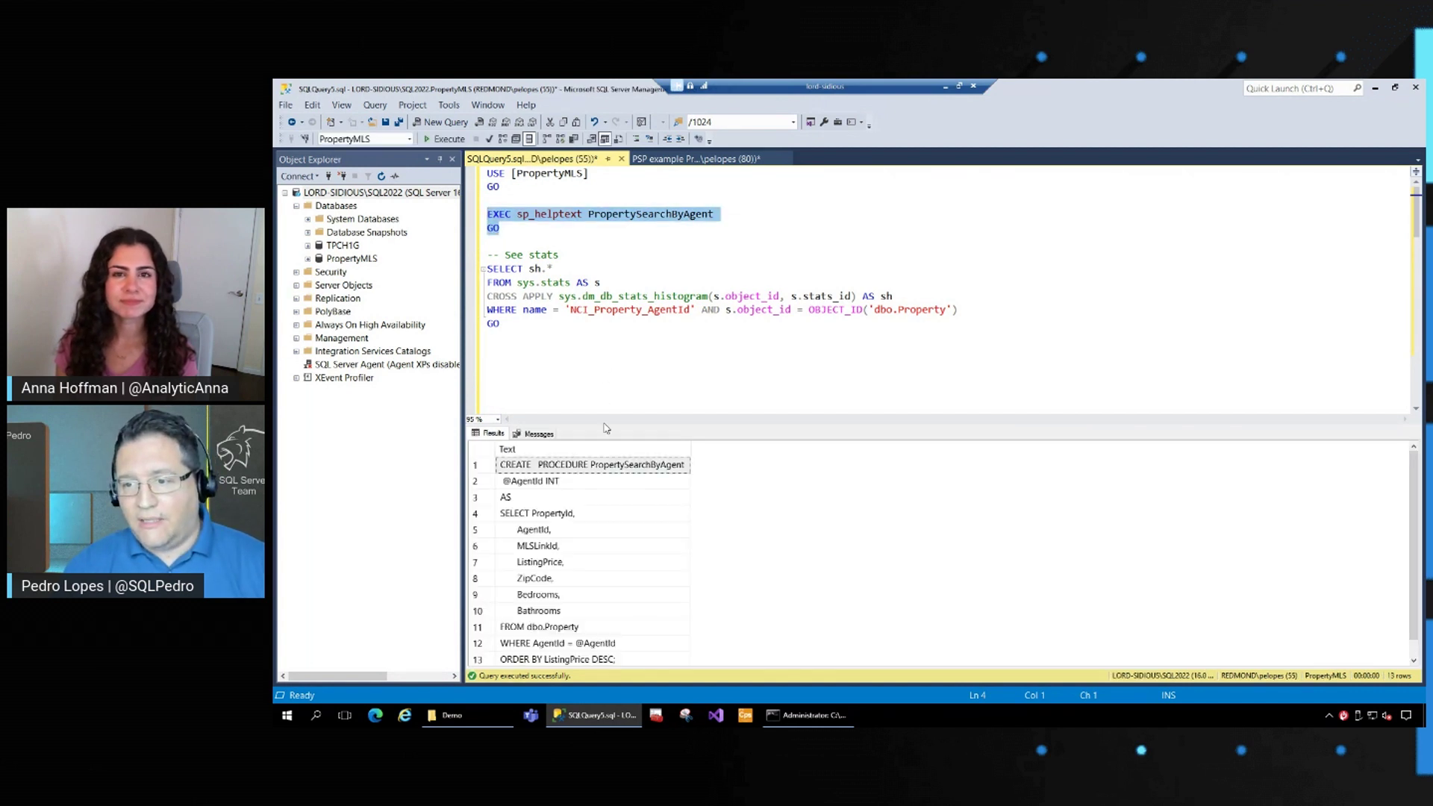
pyautogui.moveTo(604, 426); pyautogui.dragTo(605, 267)
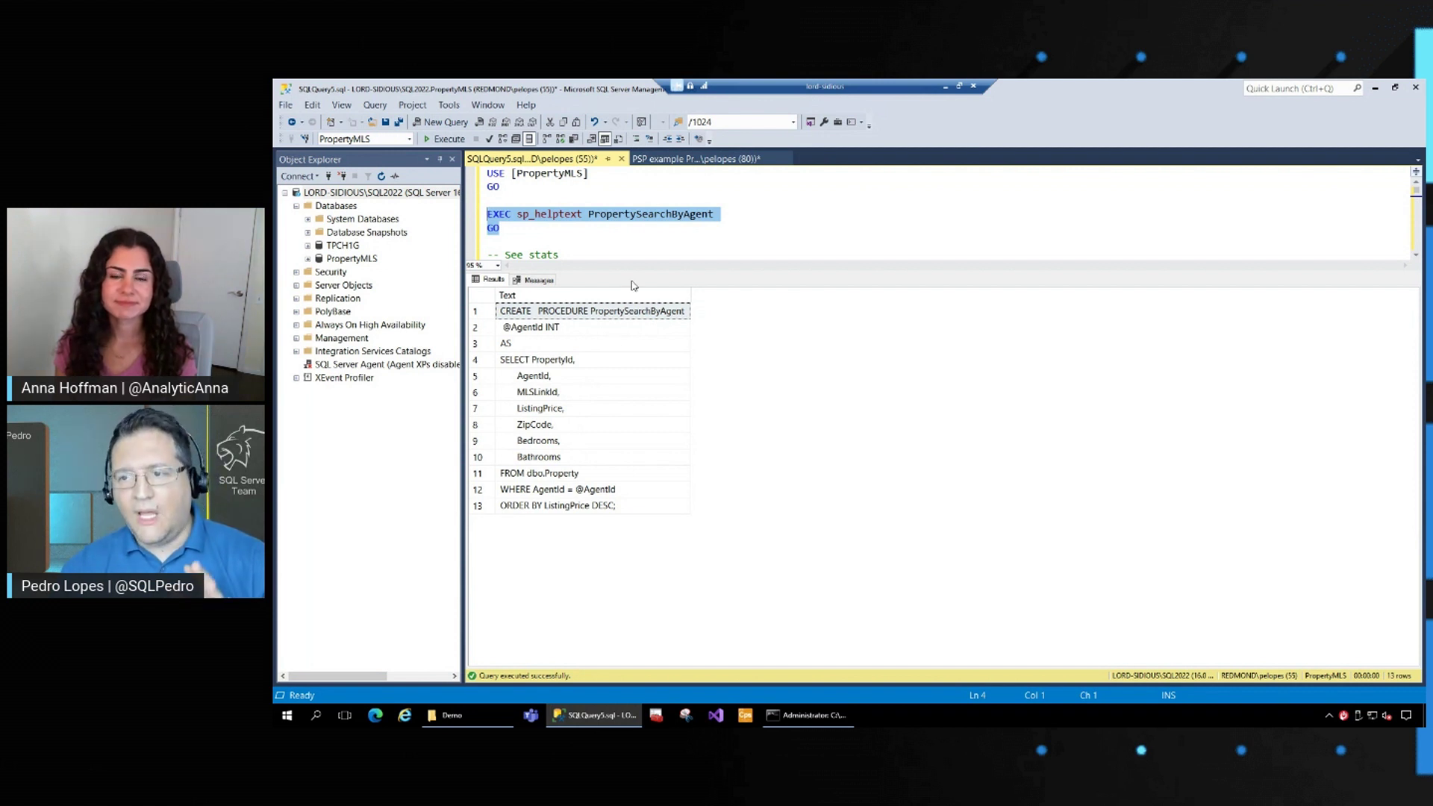
pyautogui.moveTo(633, 271); pyautogui.dragTo(634, 383)
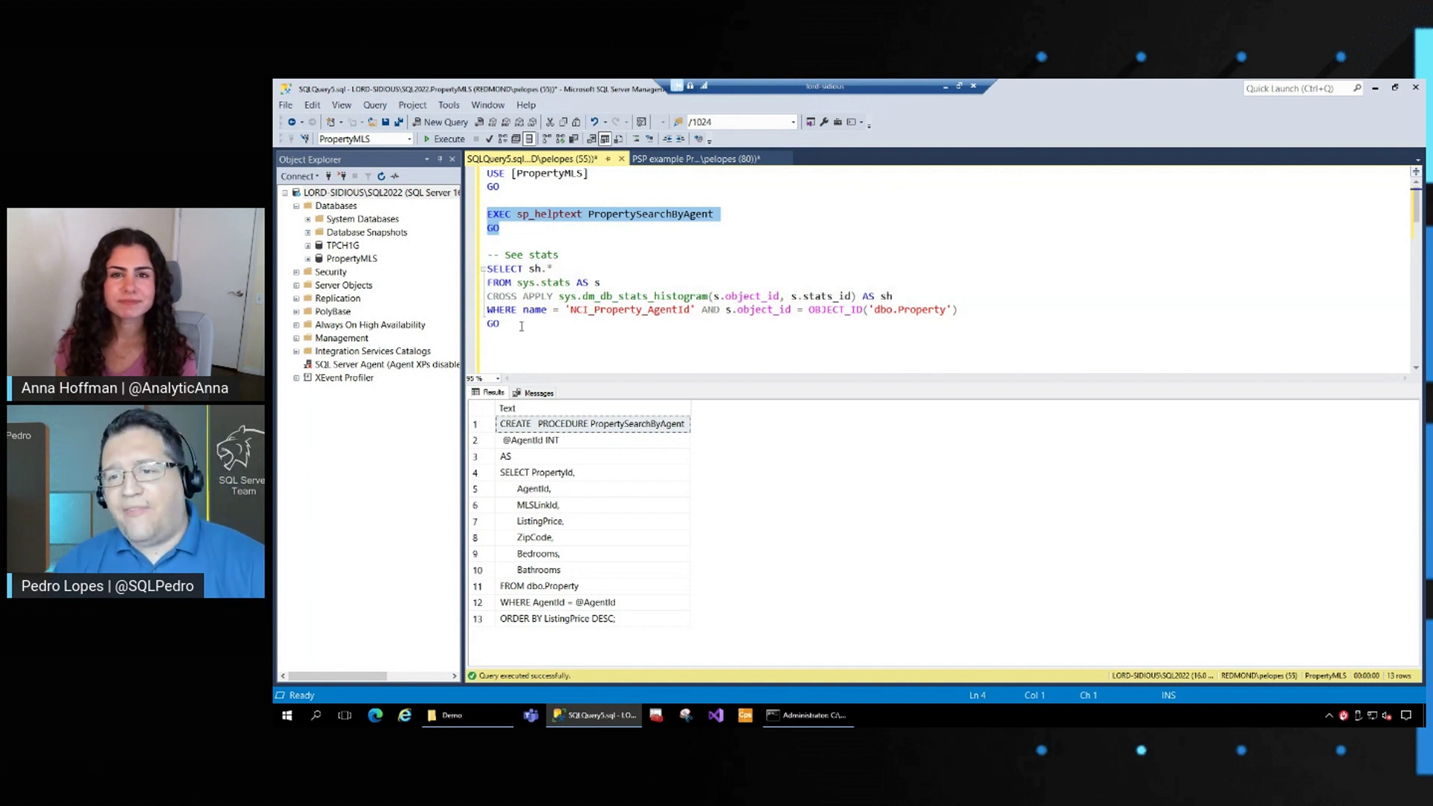
pyautogui.moveTo(505, 323)
pyautogui.mouseDown()
pyautogui.moveTo(464, 280)
pyautogui.moveTo(487, 269)
pyautogui.mouseUp()
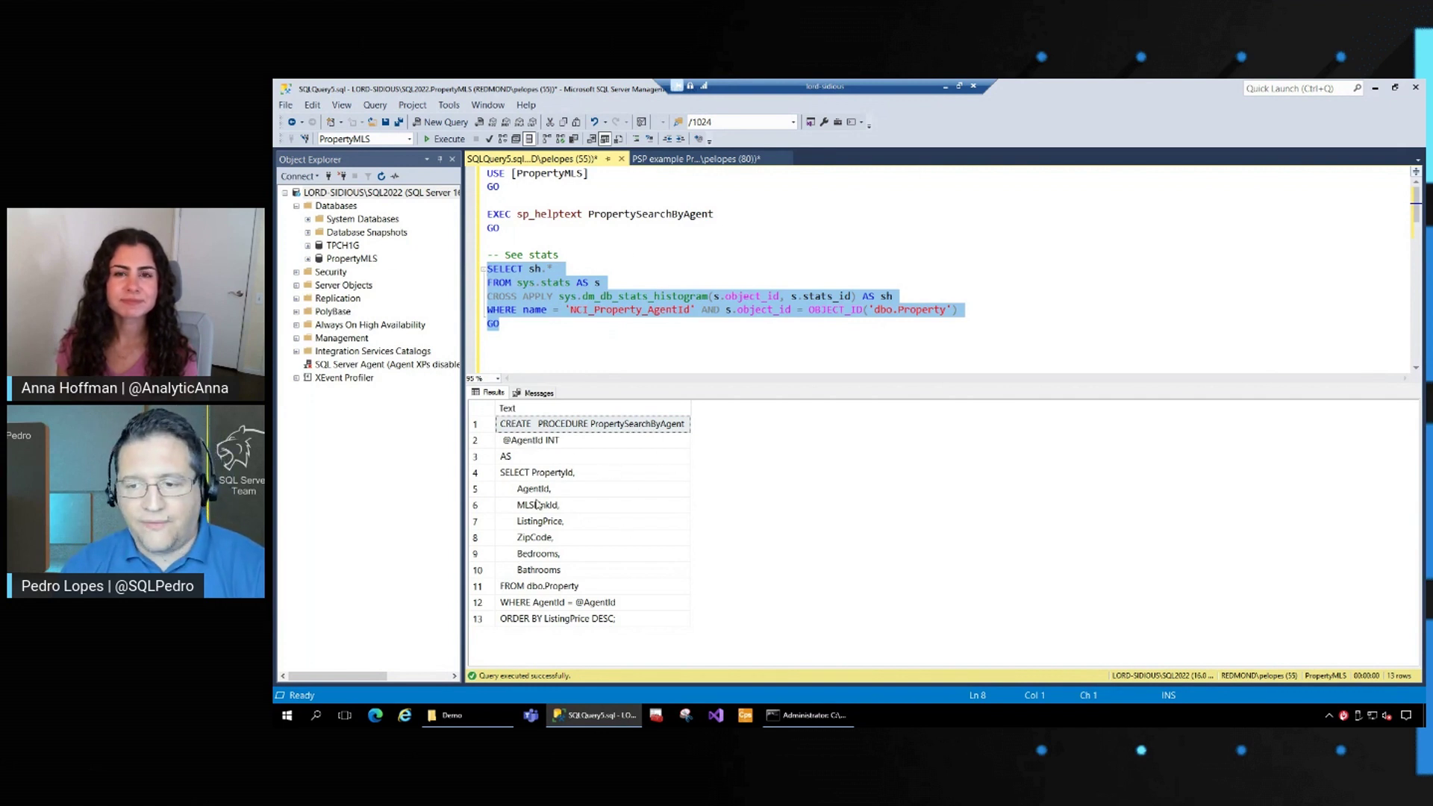
# - Run the NCI_Property_AgentId statistics histogram query and enlarge the results grid
pyautogui.click(546, 283)
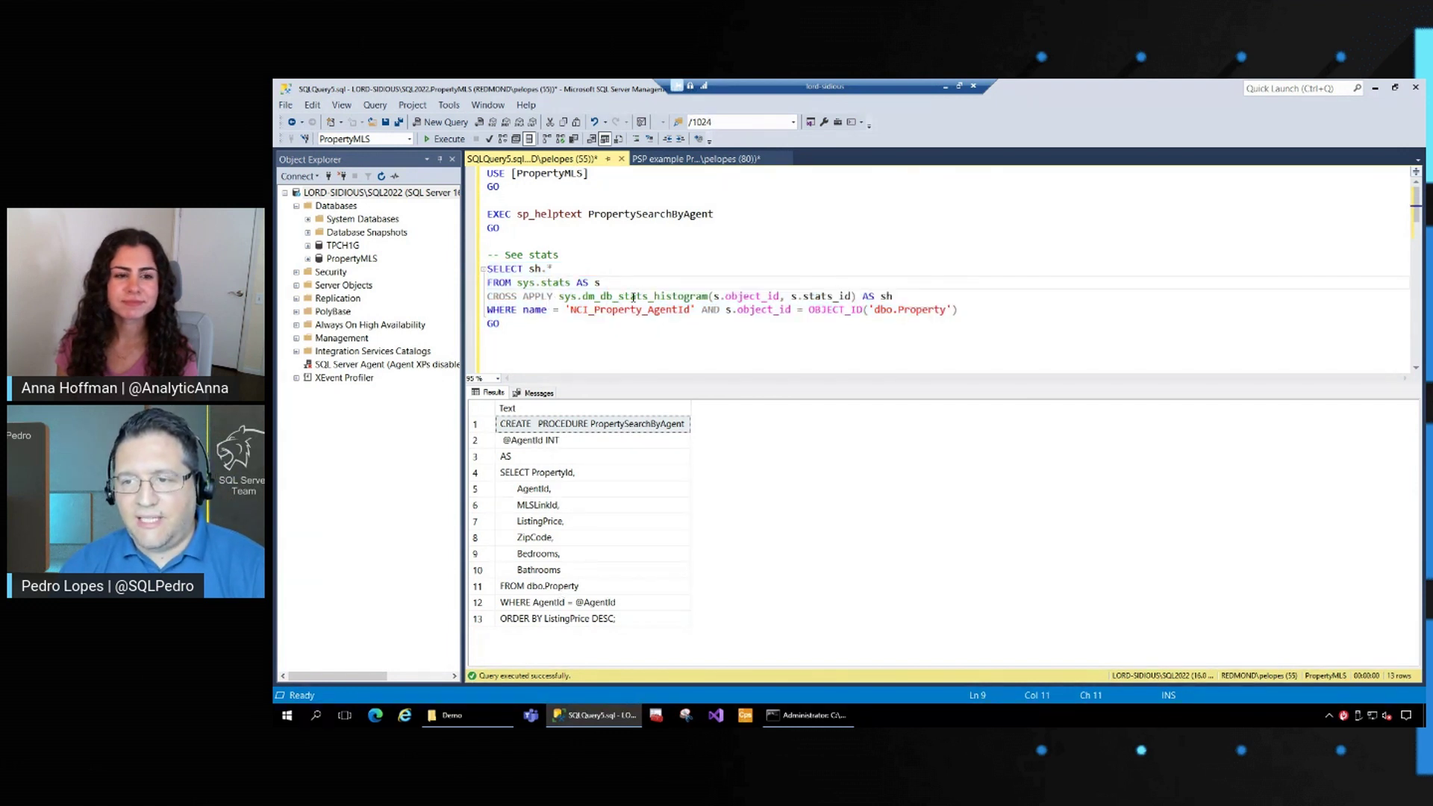
pyautogui.moveTo(521, 321); pyautogui.dragTo(485, 270)
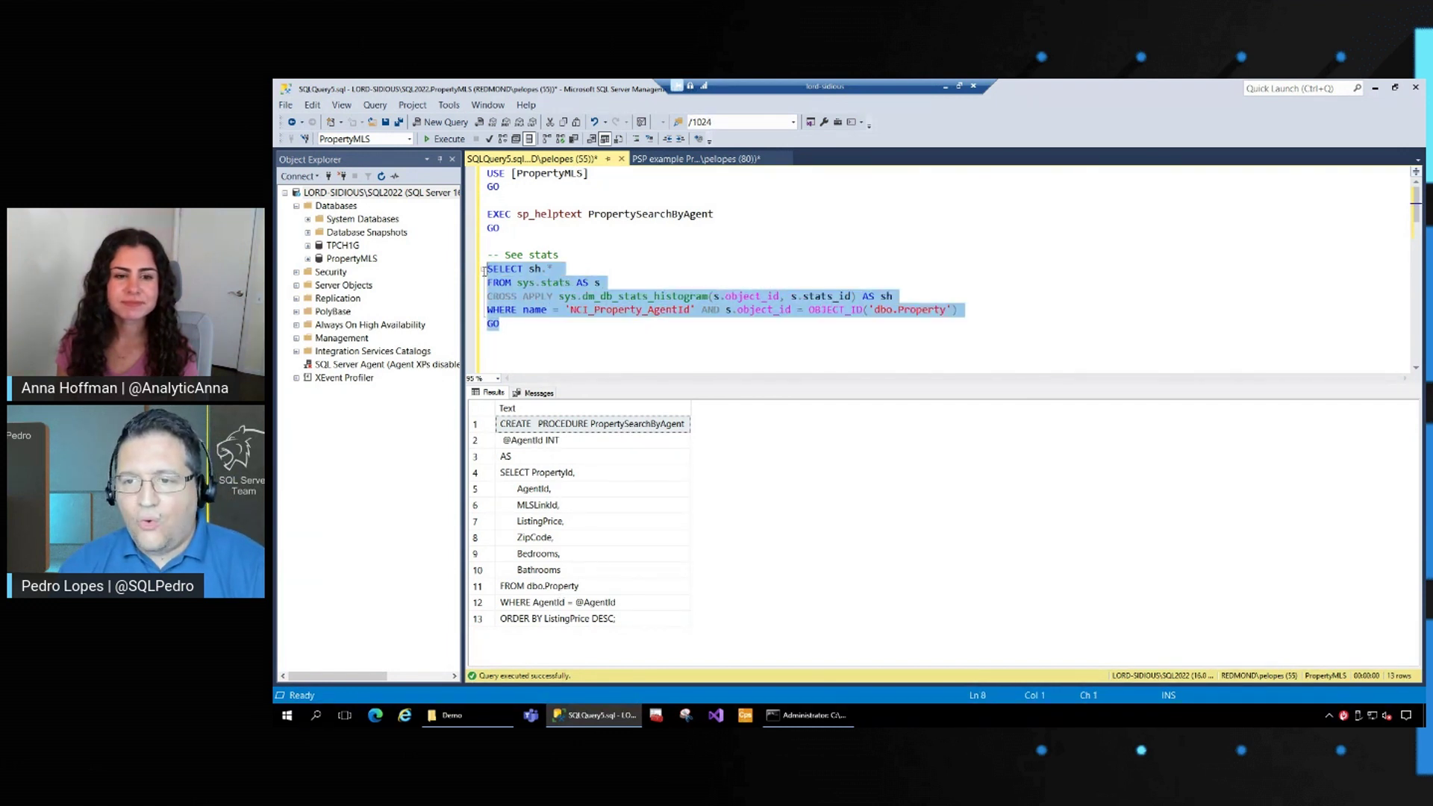
pyautogui.click(448, 138)
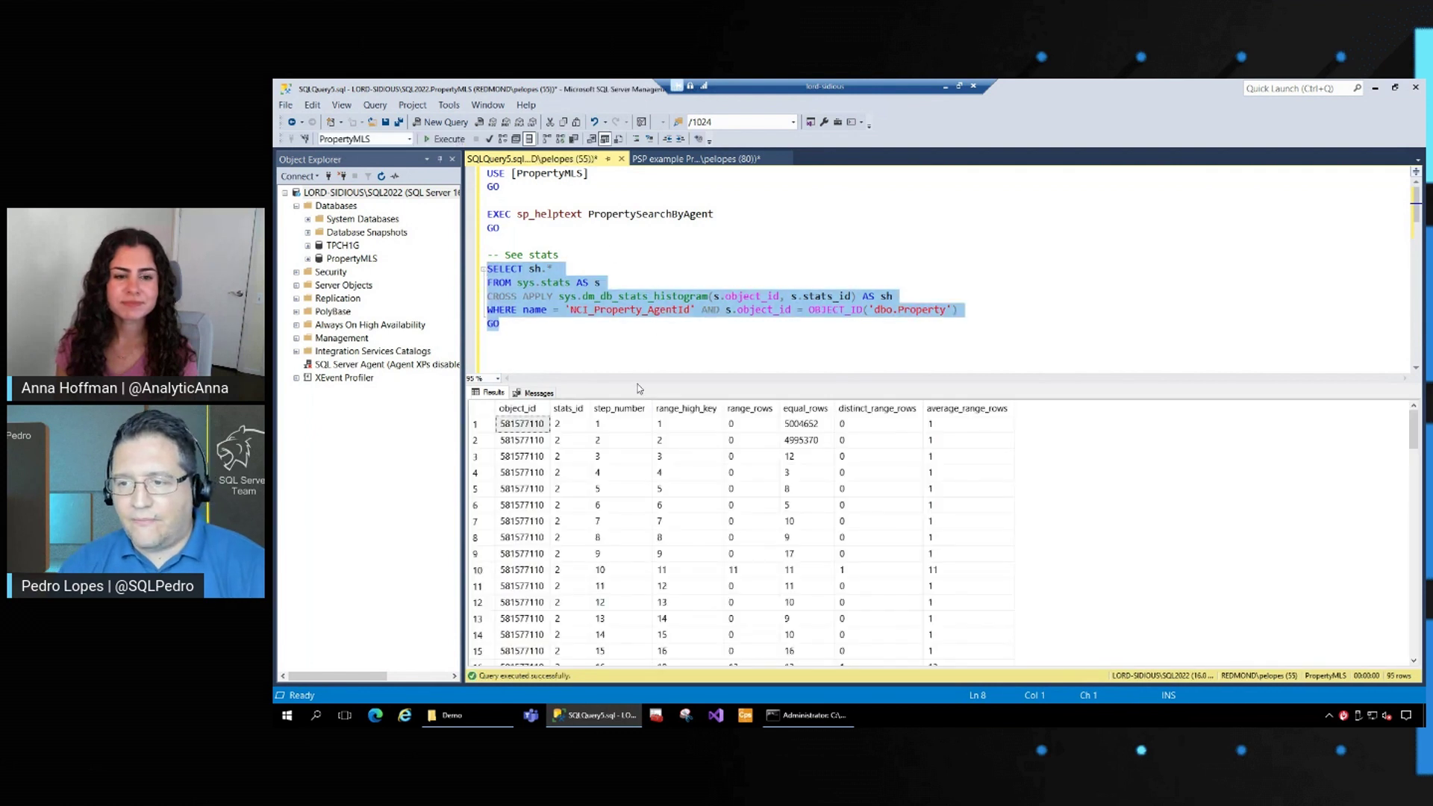
pyautogui.moveTo(636, 384); pyautogui.dragTo(639, 272)
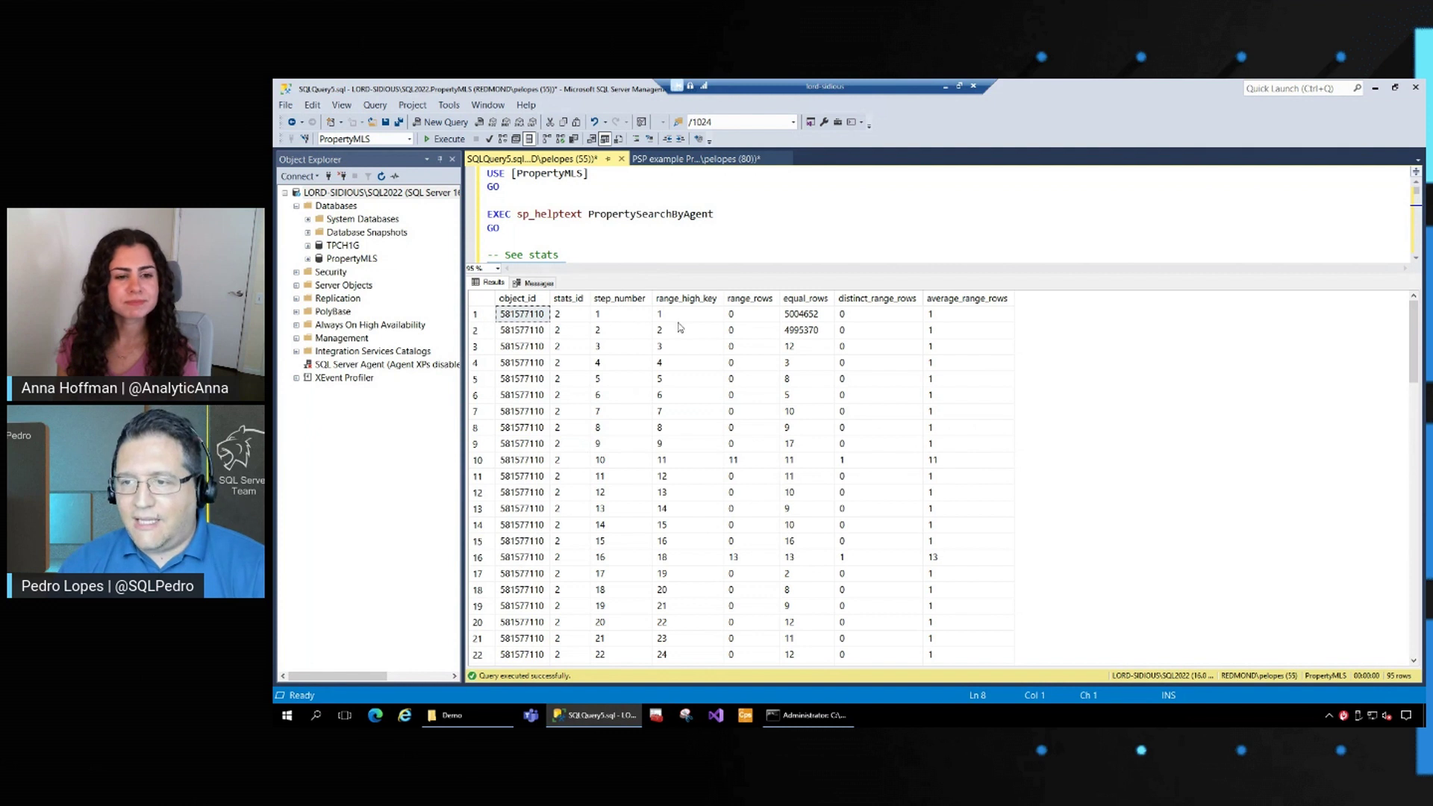
# - Compare range_high_key agents' skewed equal_rows counts, like 5004652 versus 12, then view the PSP script
pyautogui.moveTo(685, 318); pyautogui.dragTo(687, 614)
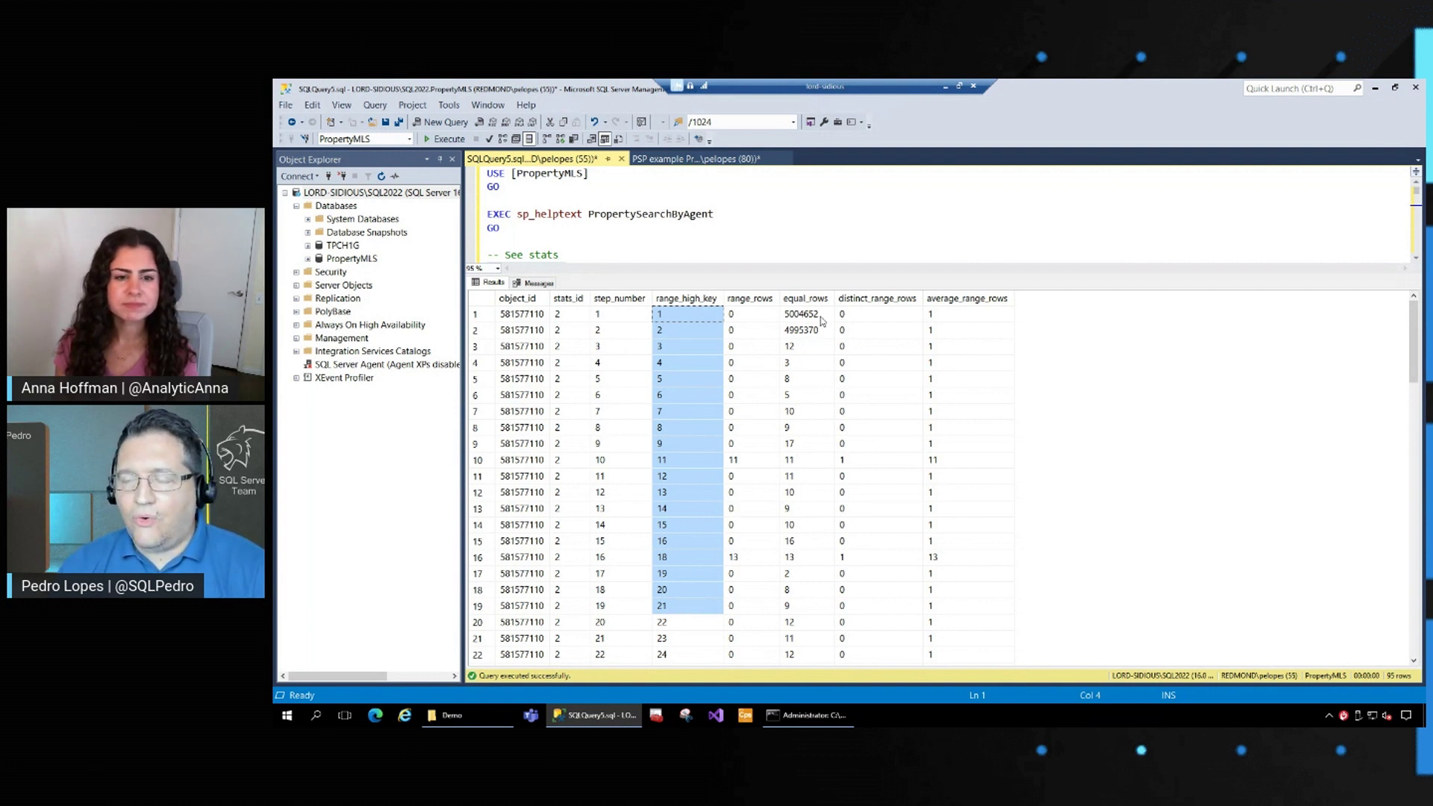
pyautogui.moveTo(824, 317); pyautogui.dragTo(804, 613)
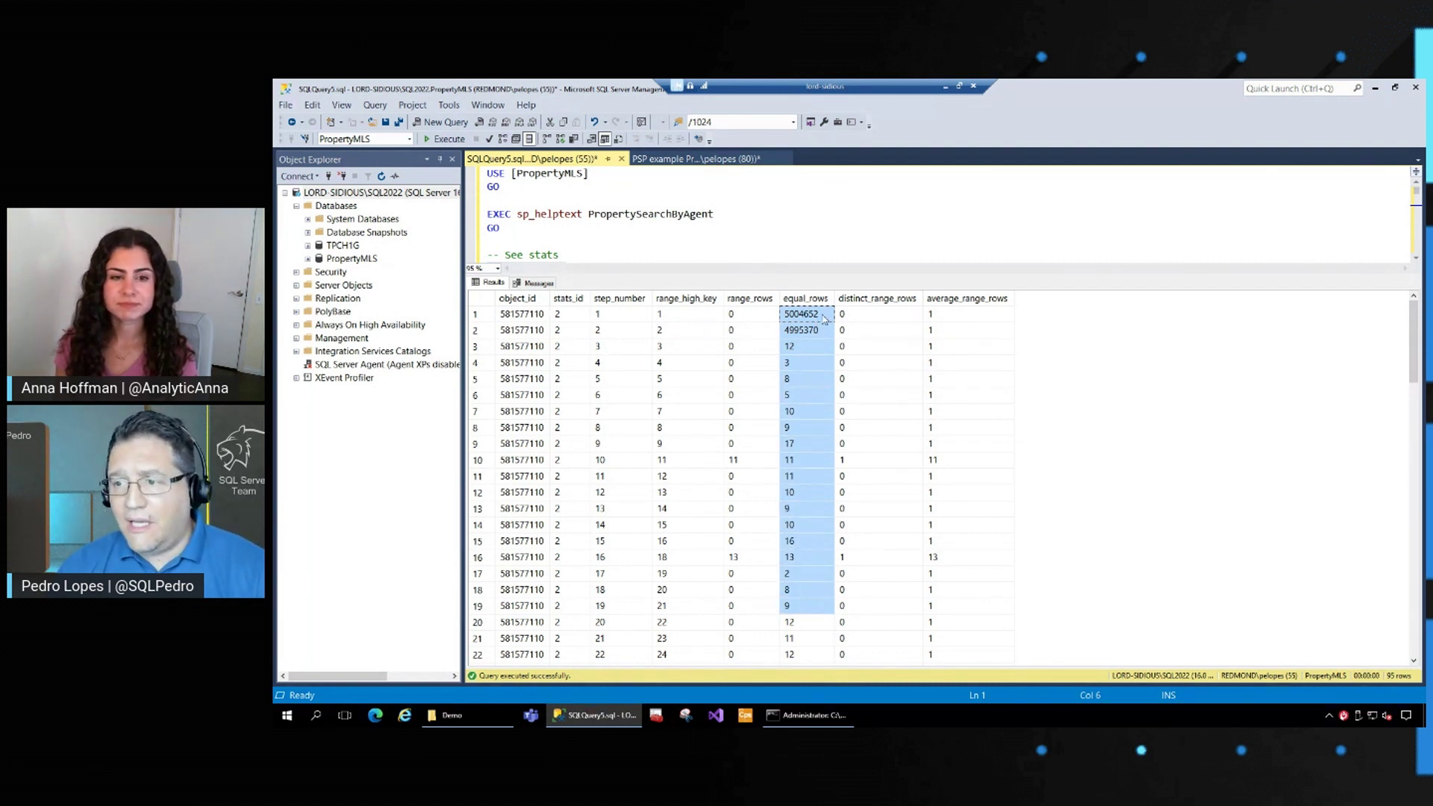
pyautogui.click(817, 317)
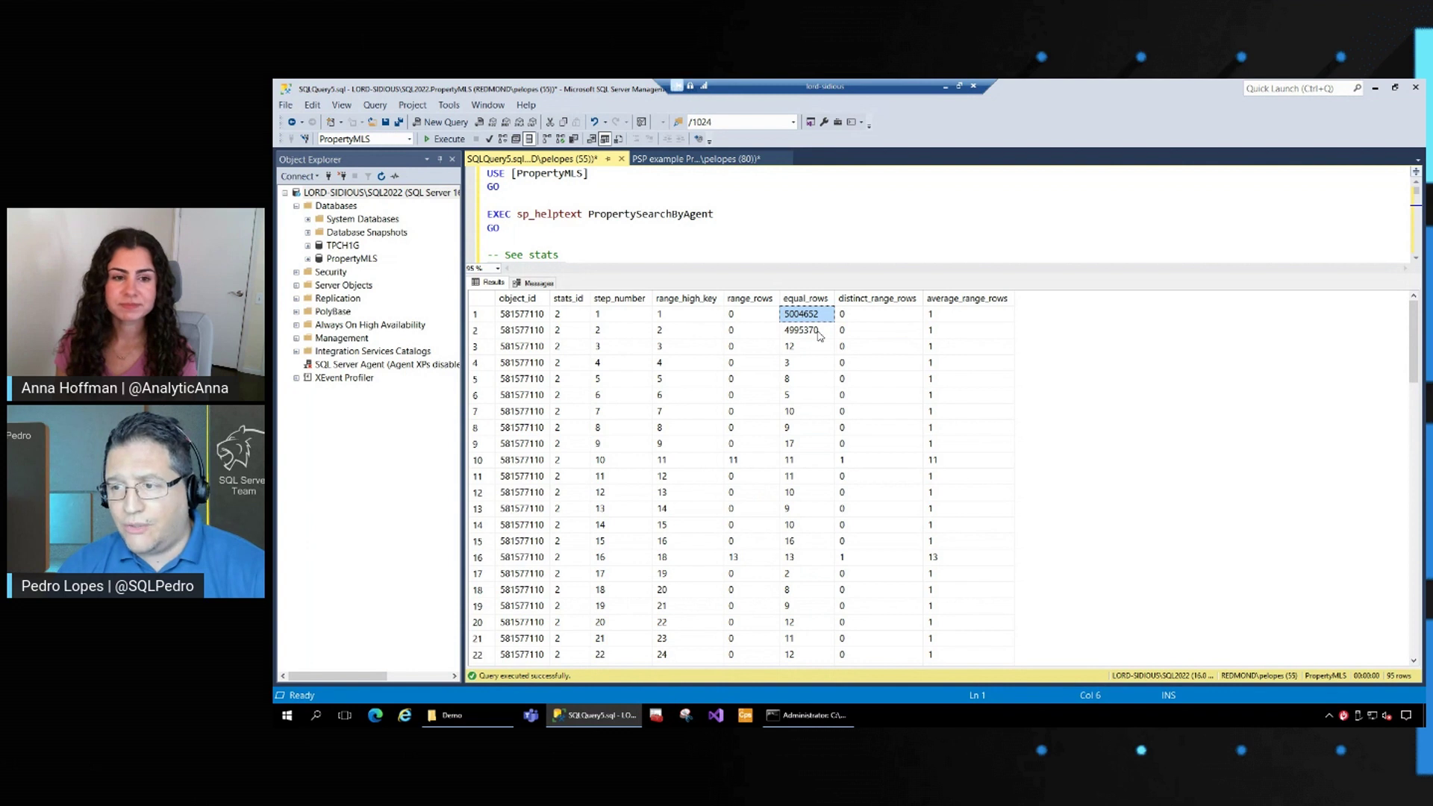
pyautogui.click(821, 333)
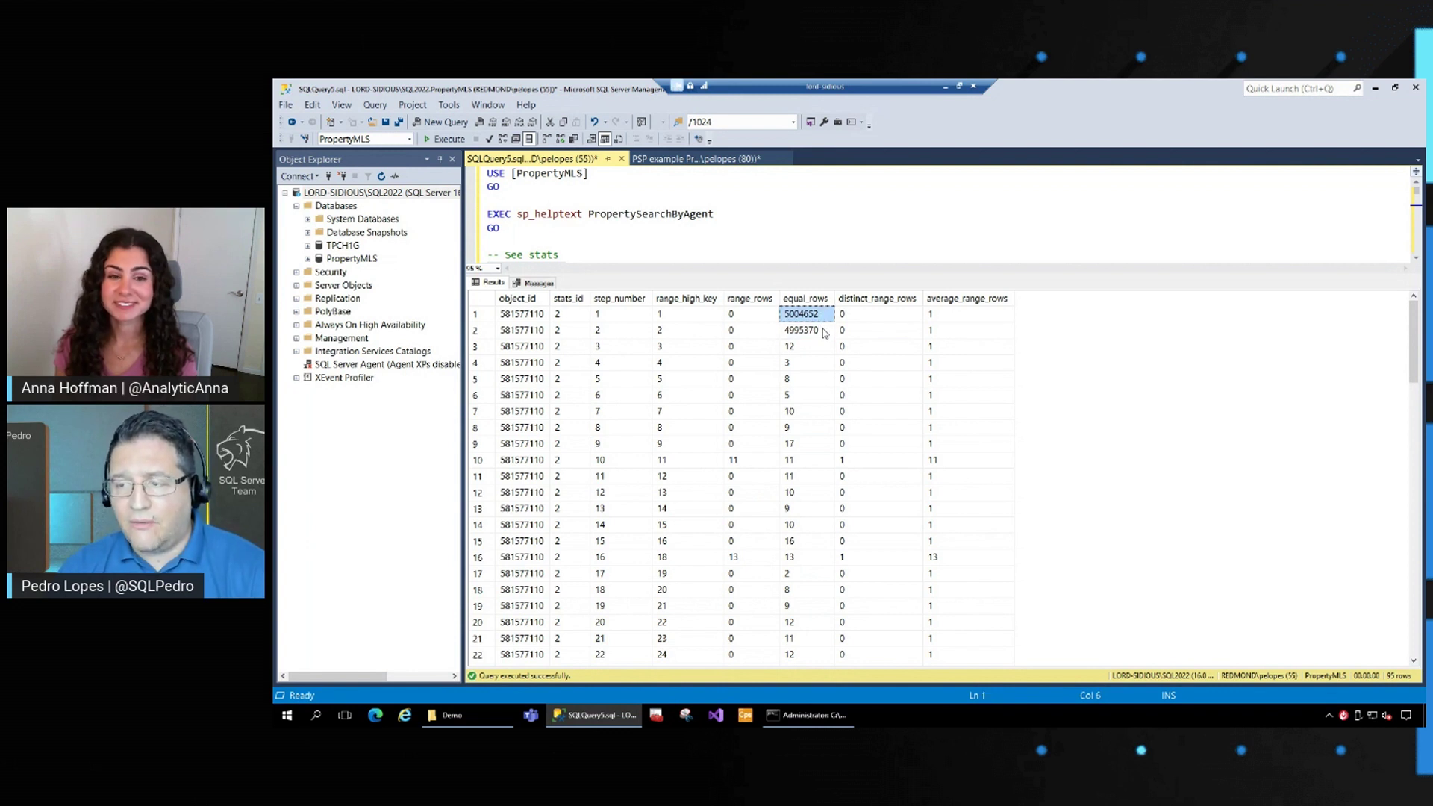
pyautogui.click(819, 347)
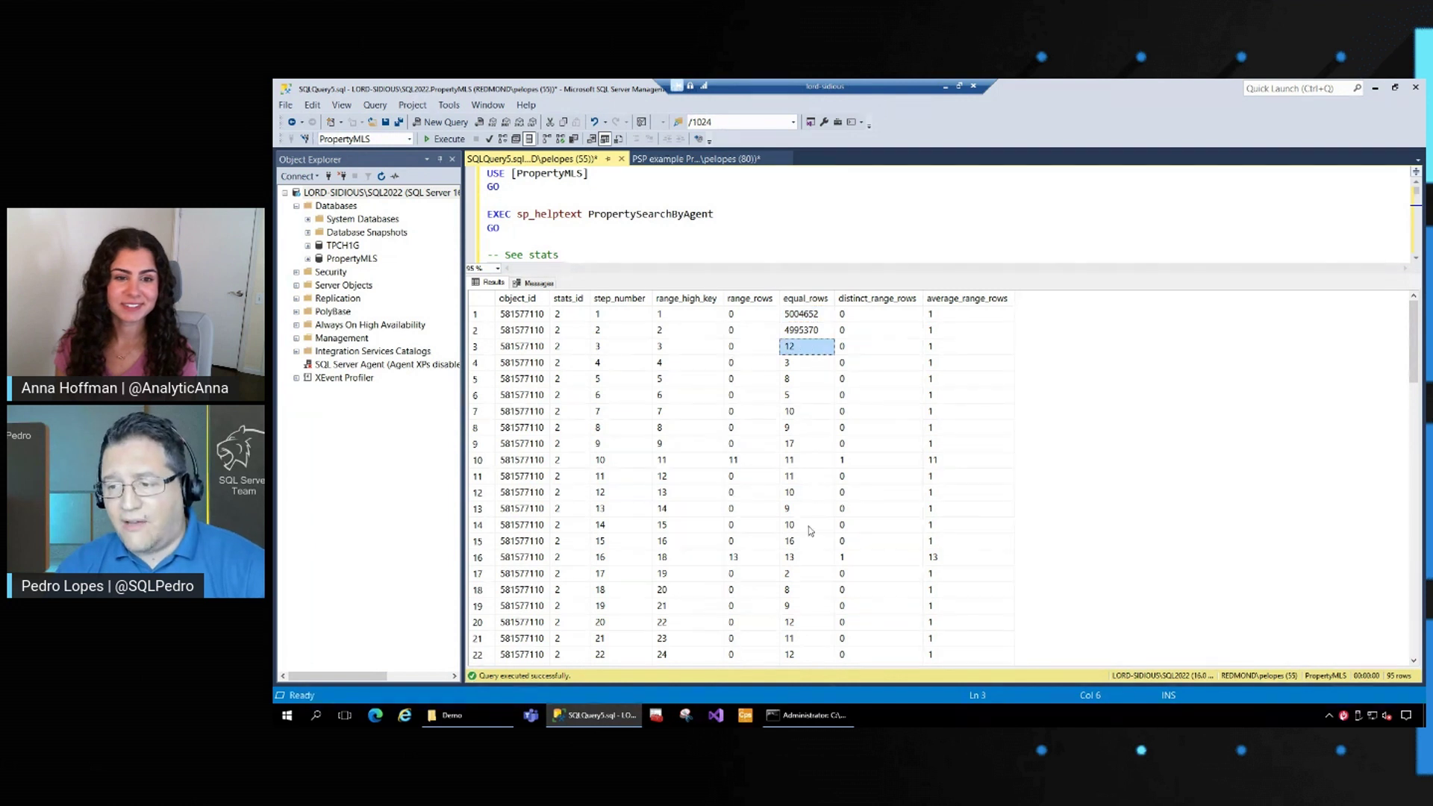
pyautogui.scroll(-1, 801, 545)
pyautogui.scroll(-3, 802, 545)
pyautogui.scroll(-5, 805, 543)
pyautogui.scroll(-5, 805, 543)
pyautogui.scroll(-4, 806, 543)
pyautogui.scroll(-5, 806, 543)
pyautogui.scroll(-2, 805, 544)
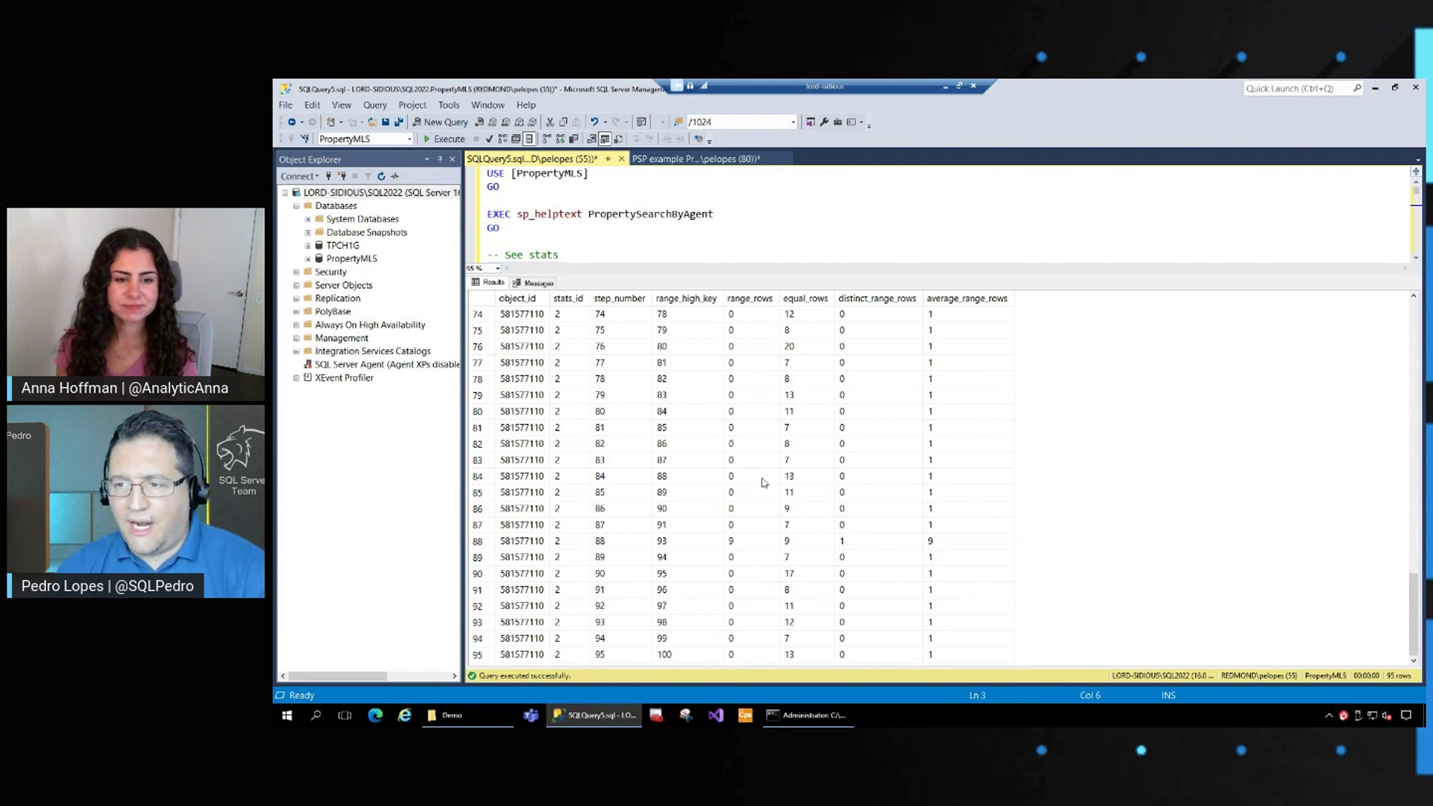
pyautogui.scroll(1, 772, 503)
pyautogui.scroll(6, 773, 502)
pyautogui.scroll(6, 773, 503)
pyautogui.scroll(6, 774, 502)
pyautogui.scroll(5, 772, 503)
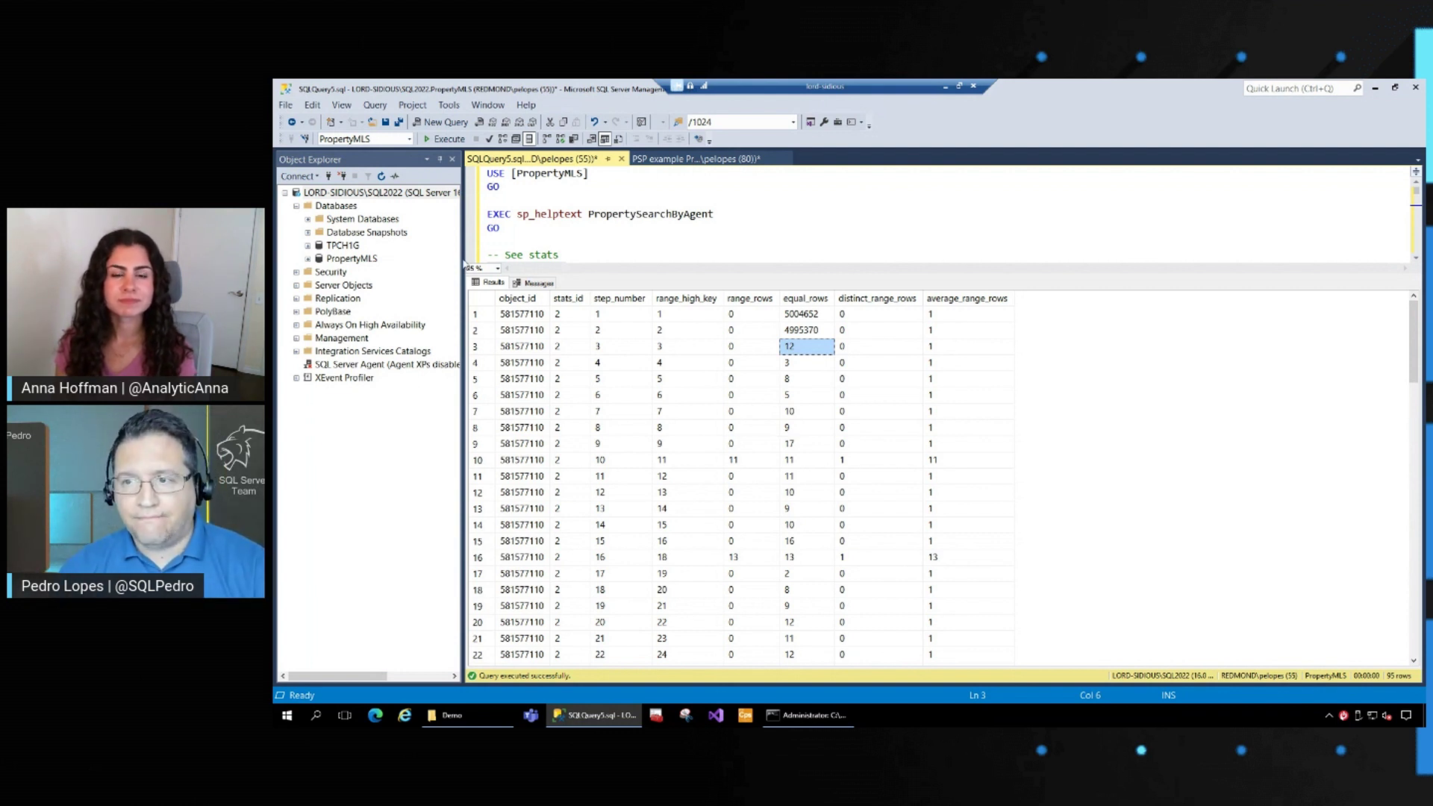
pyautogui.click(716, 159)
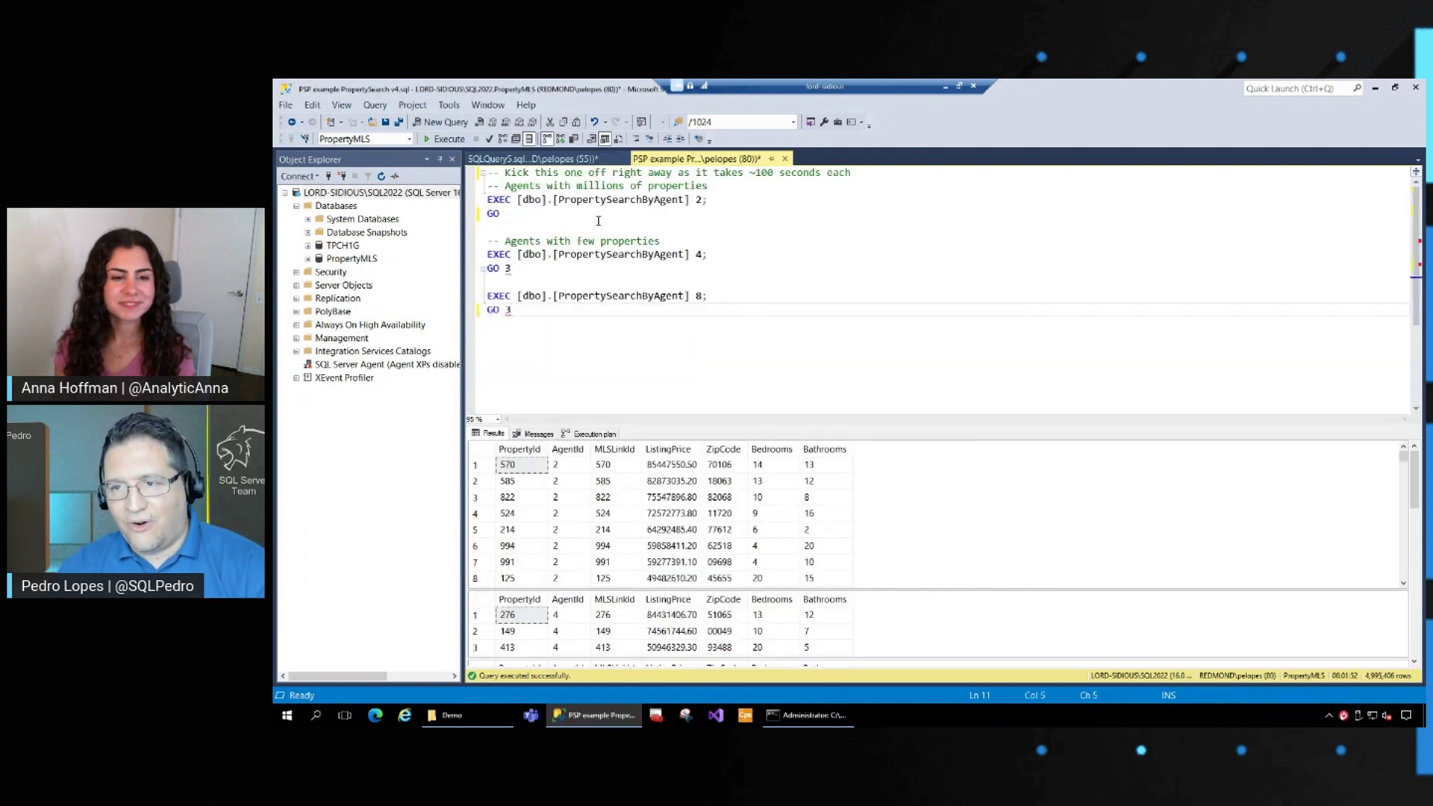
# - Mark agent value 2, check its 4995370 histogram rows, then show the PSP execution plans
pyautogui.click(574, 200)
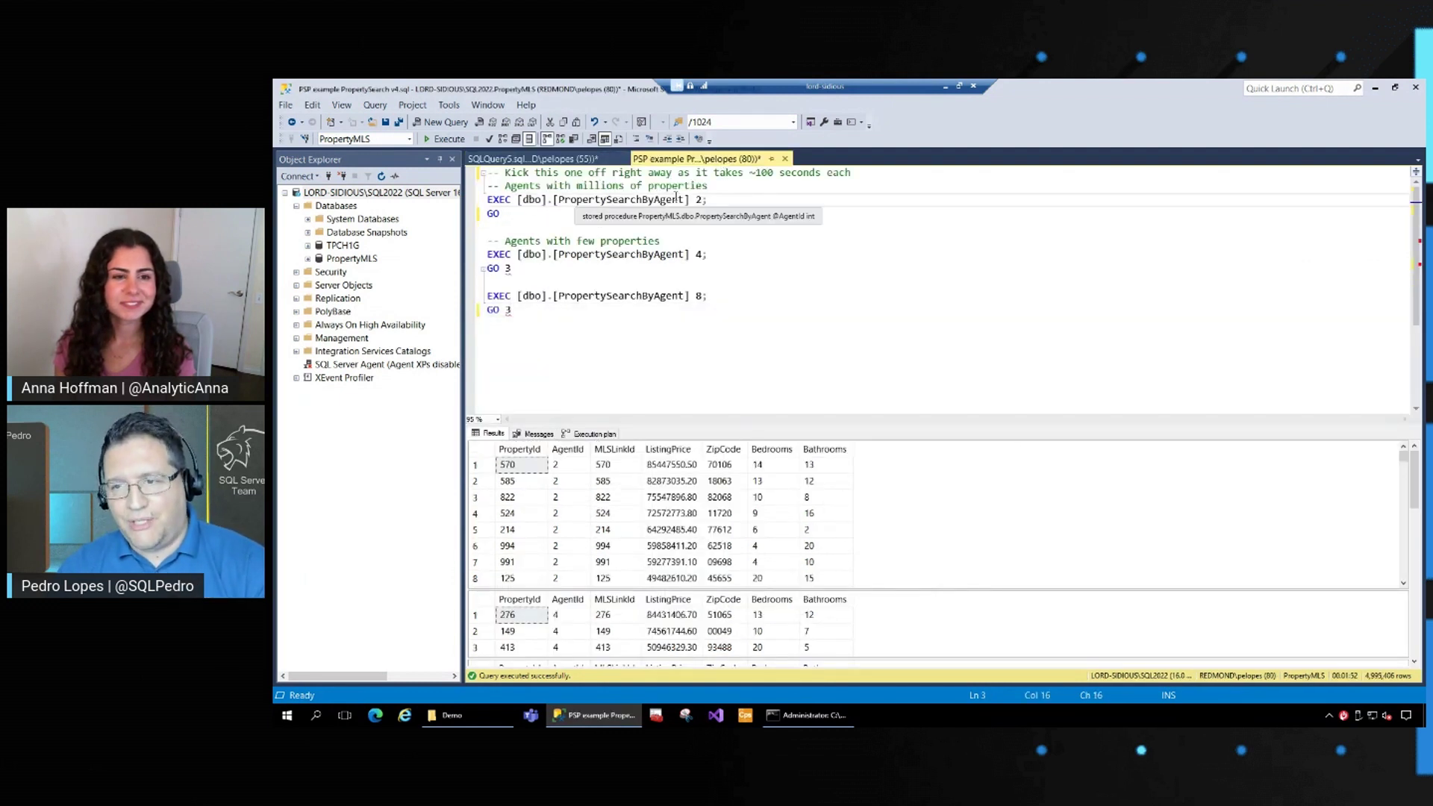
pyautogui.press('End')
pyautogui.hotkey('shift', 'Left')
pyautogui.hotkey('shift', 'Left')
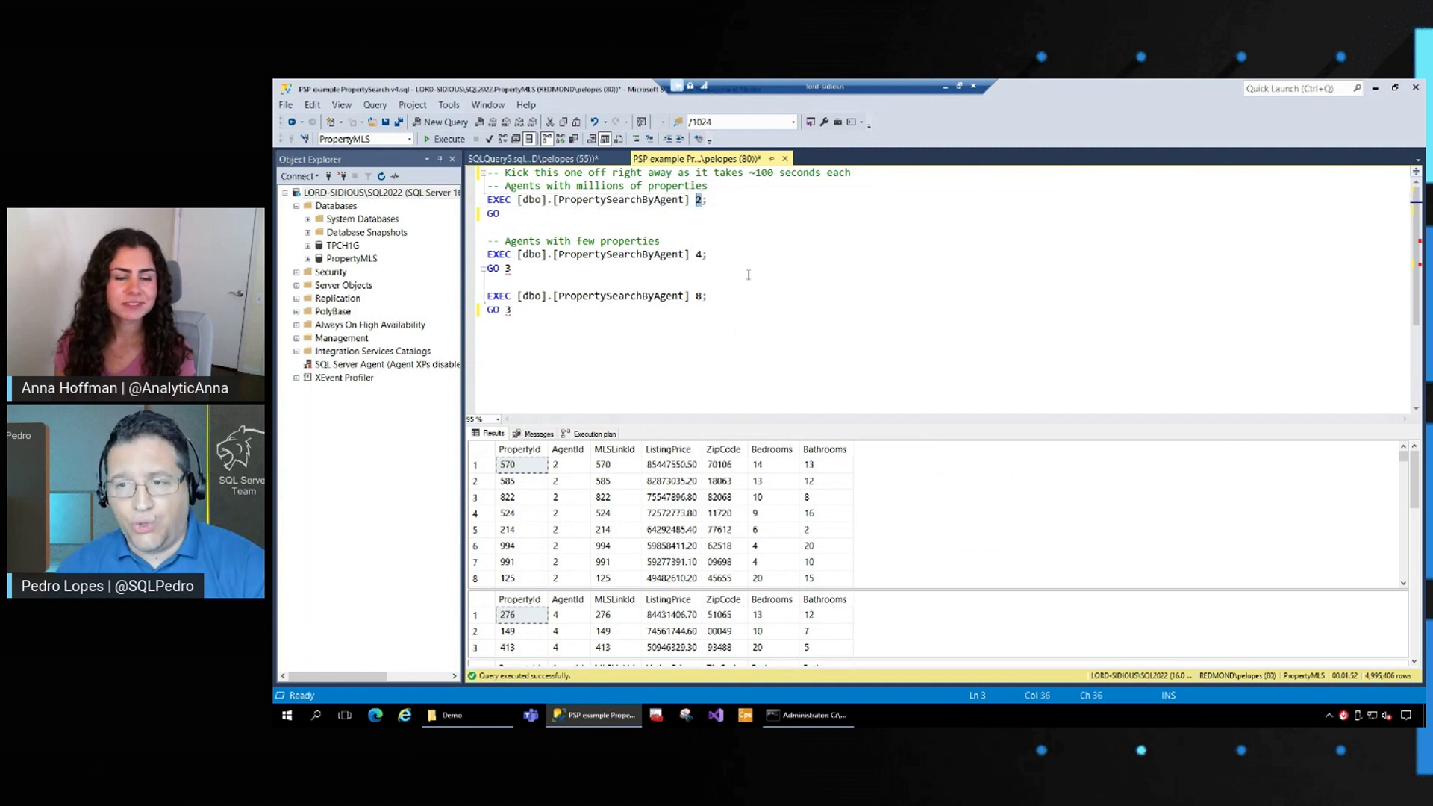
pyautogui.click(570, 160)
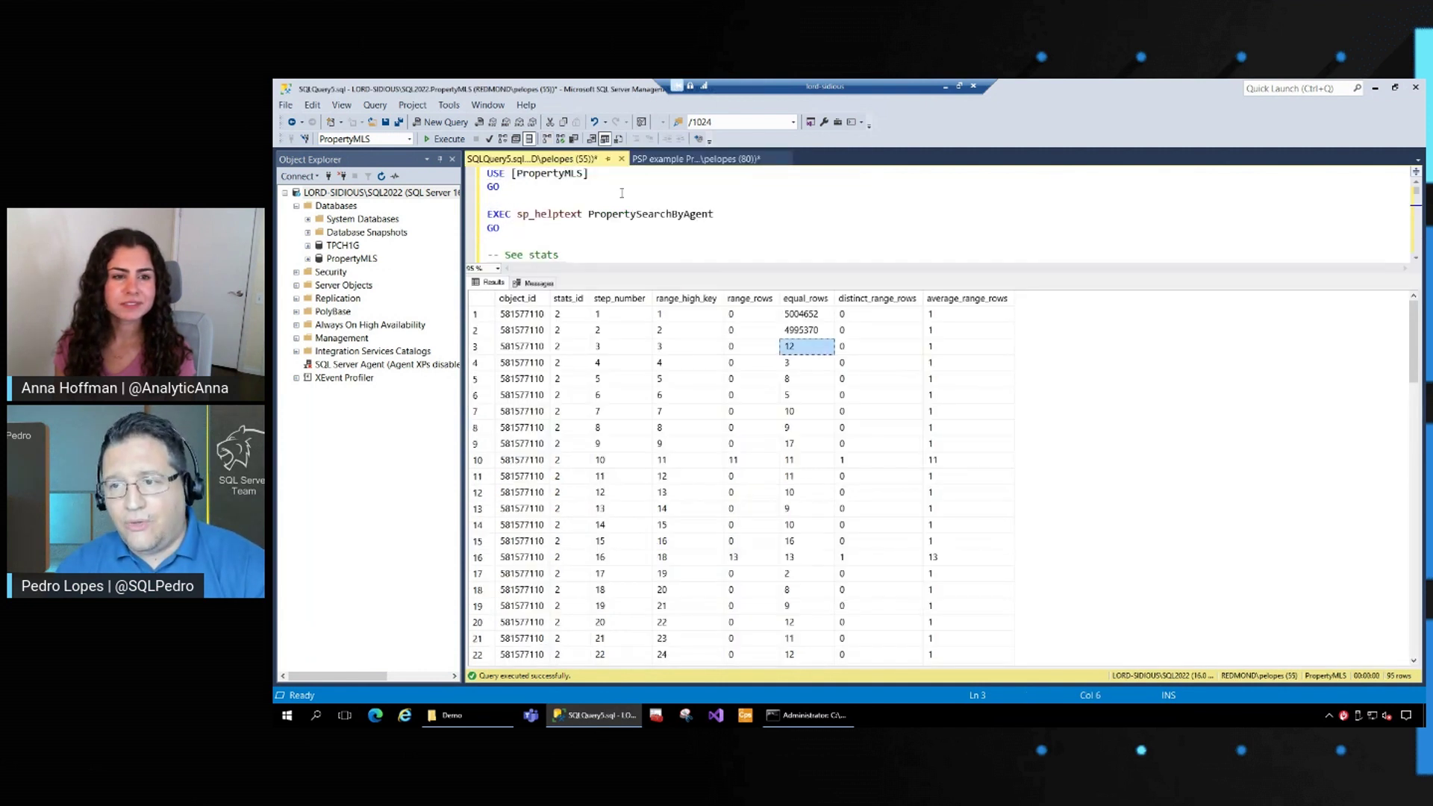
pyautogui.click(802, 332)
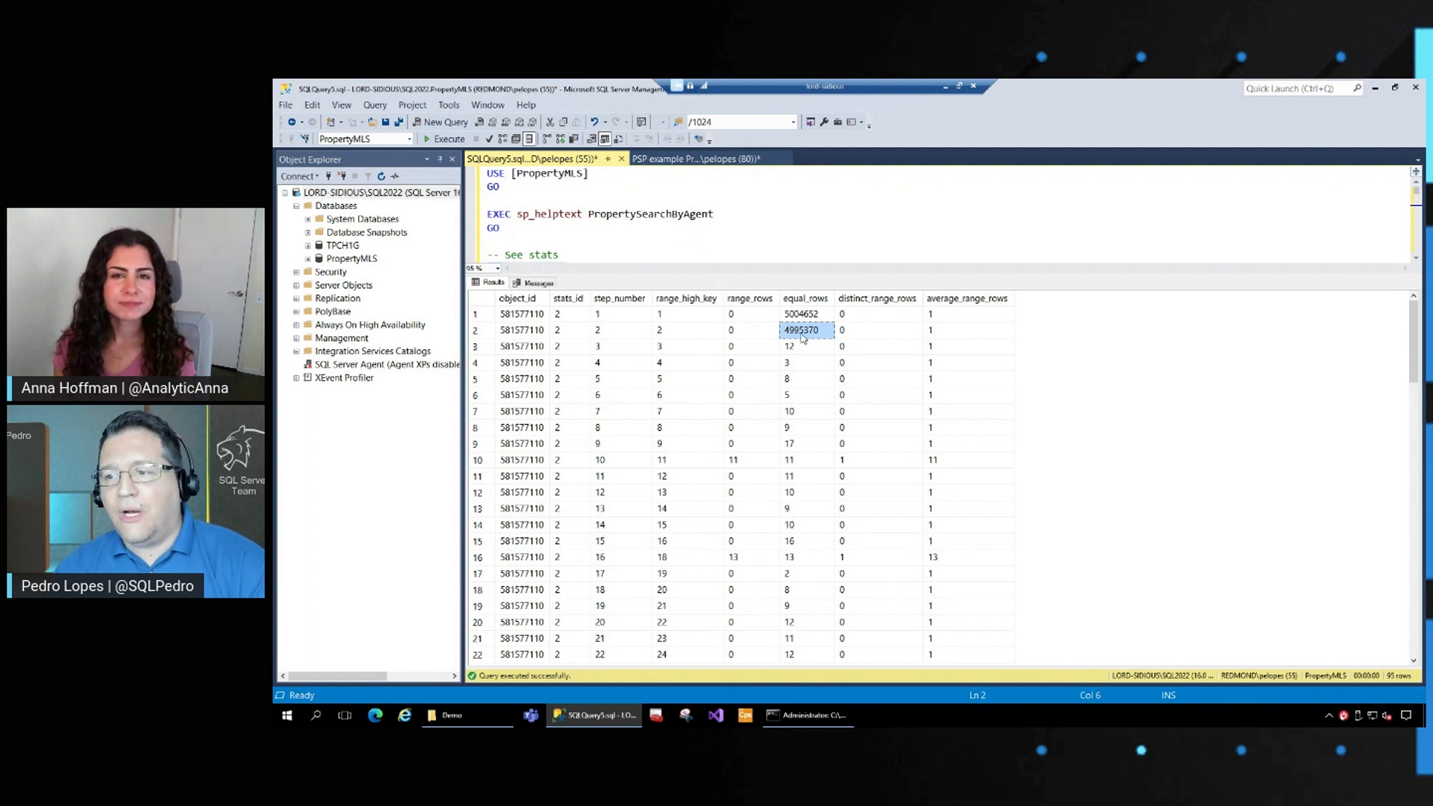
pyautogui.click(700, 159)
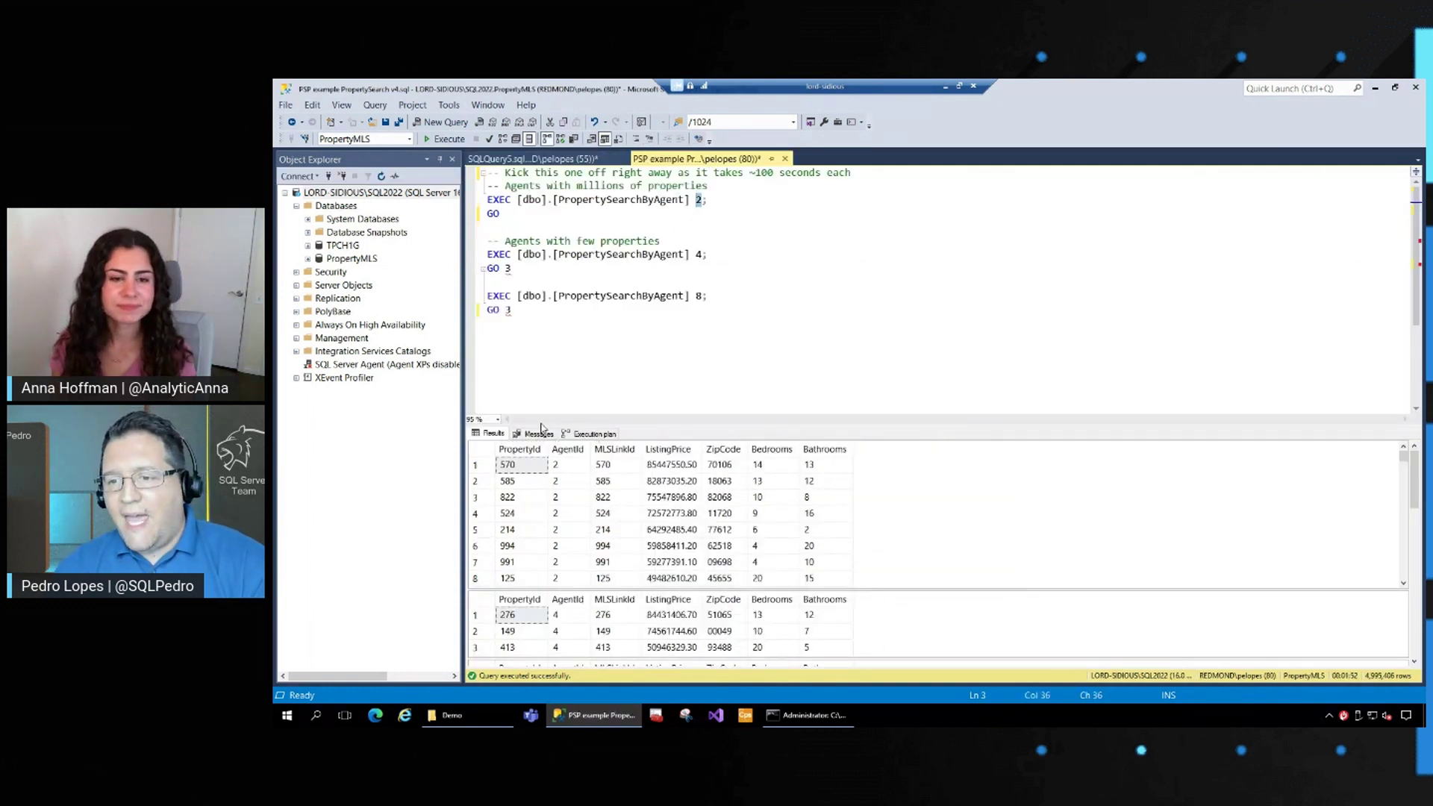
pyautogui.click(588, 433)
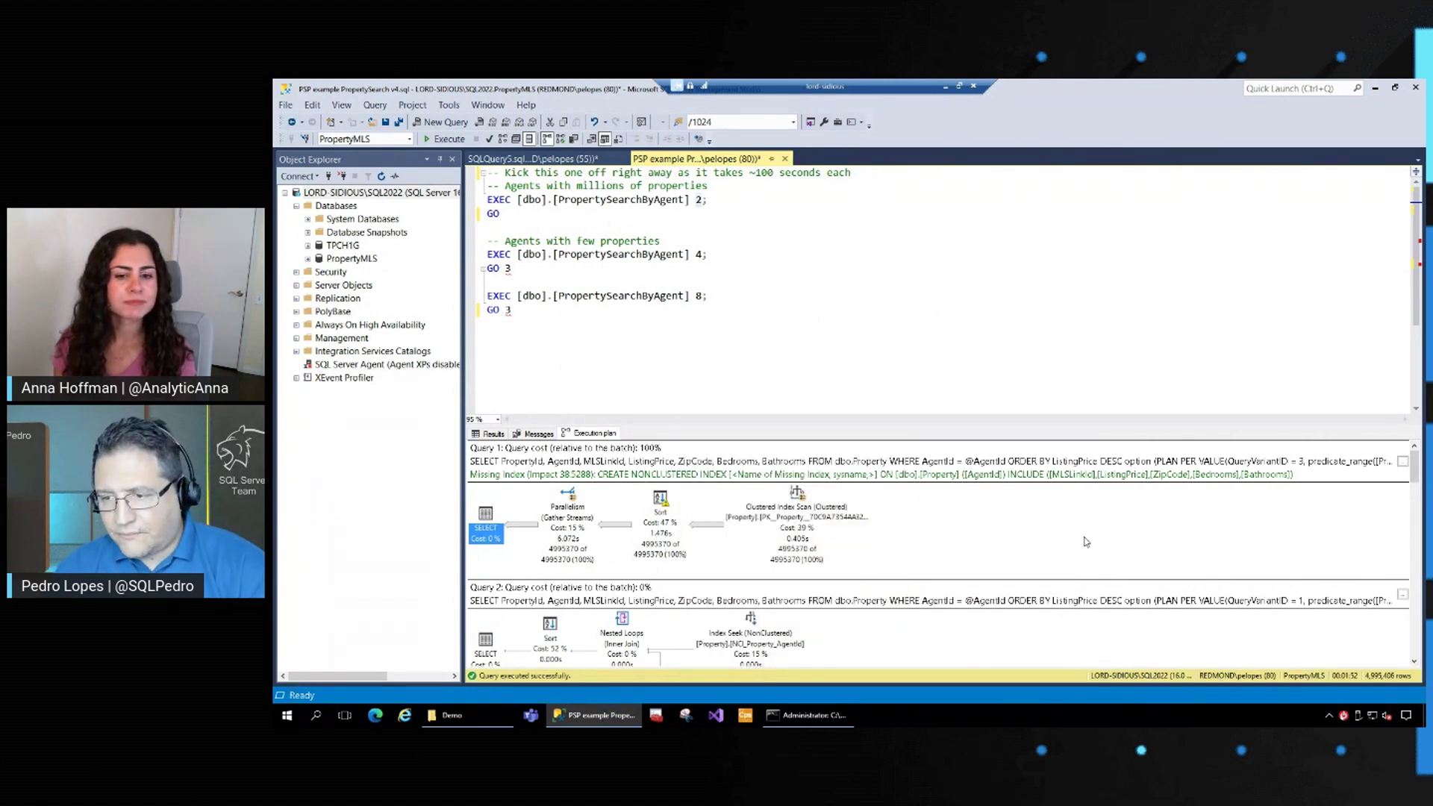
# - Open the first plan's SELECT operator properties and expand QueryTimeStats
pyautogui.rightClick(519, 540)
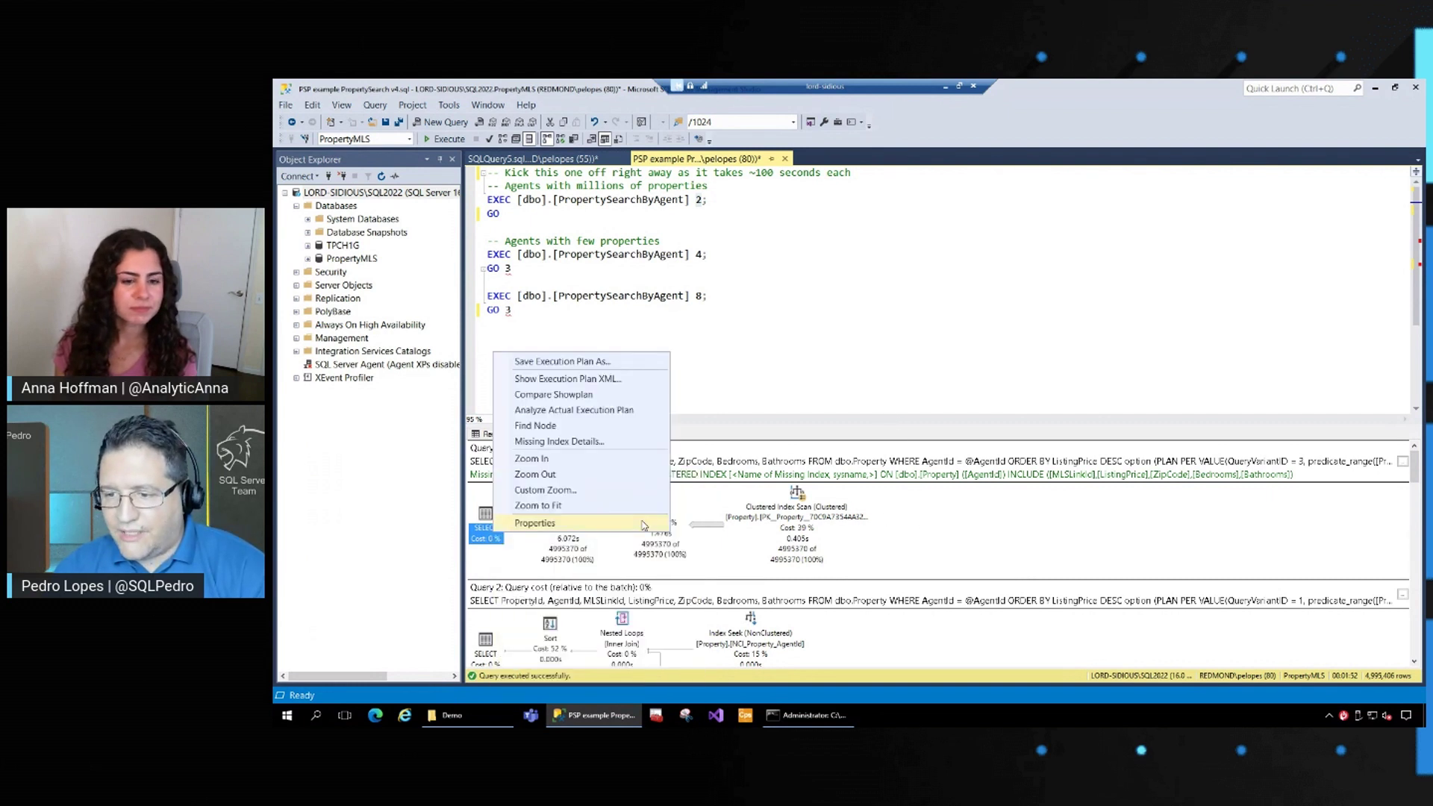
pyautogui.click(628, 522)
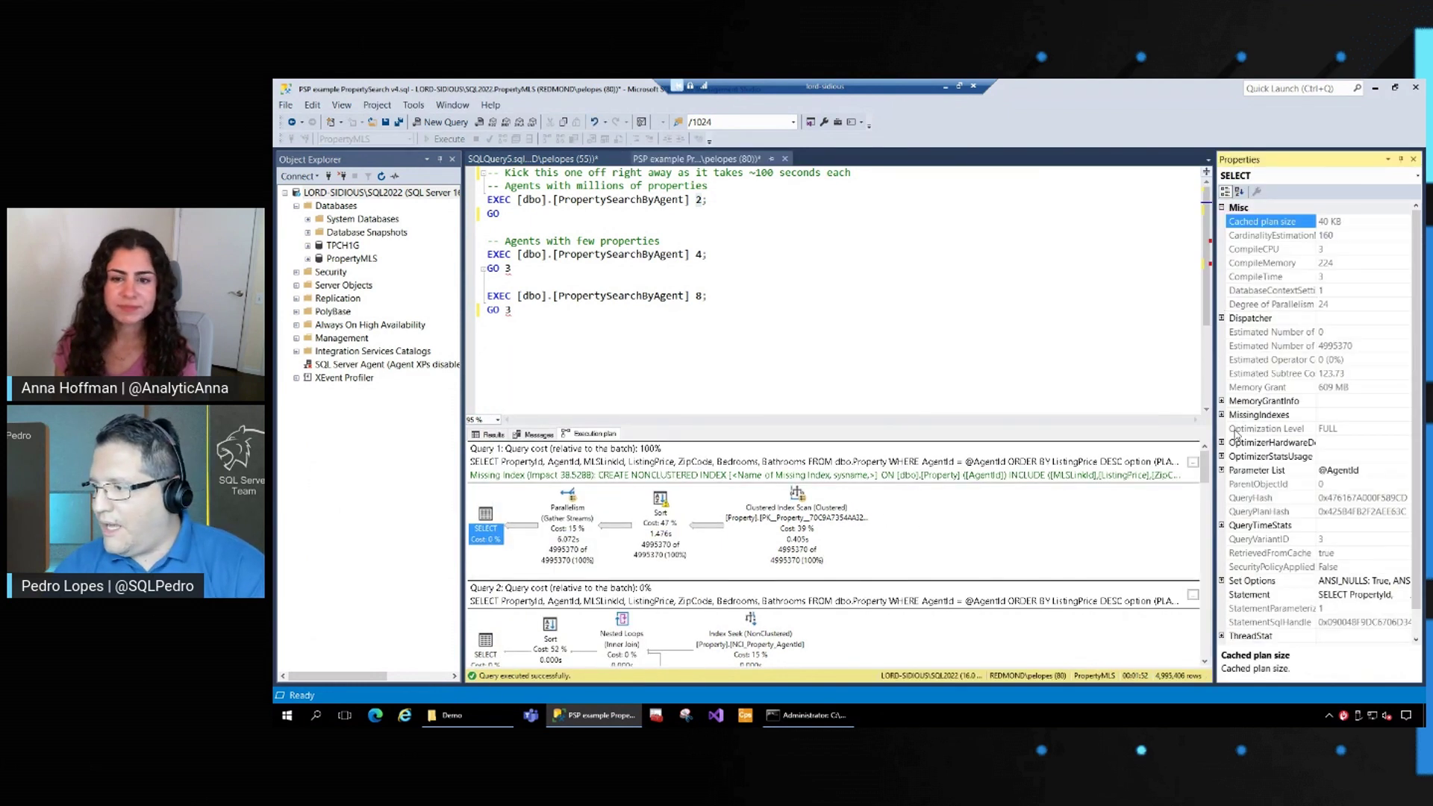
pyautogui.click(1222, 527)
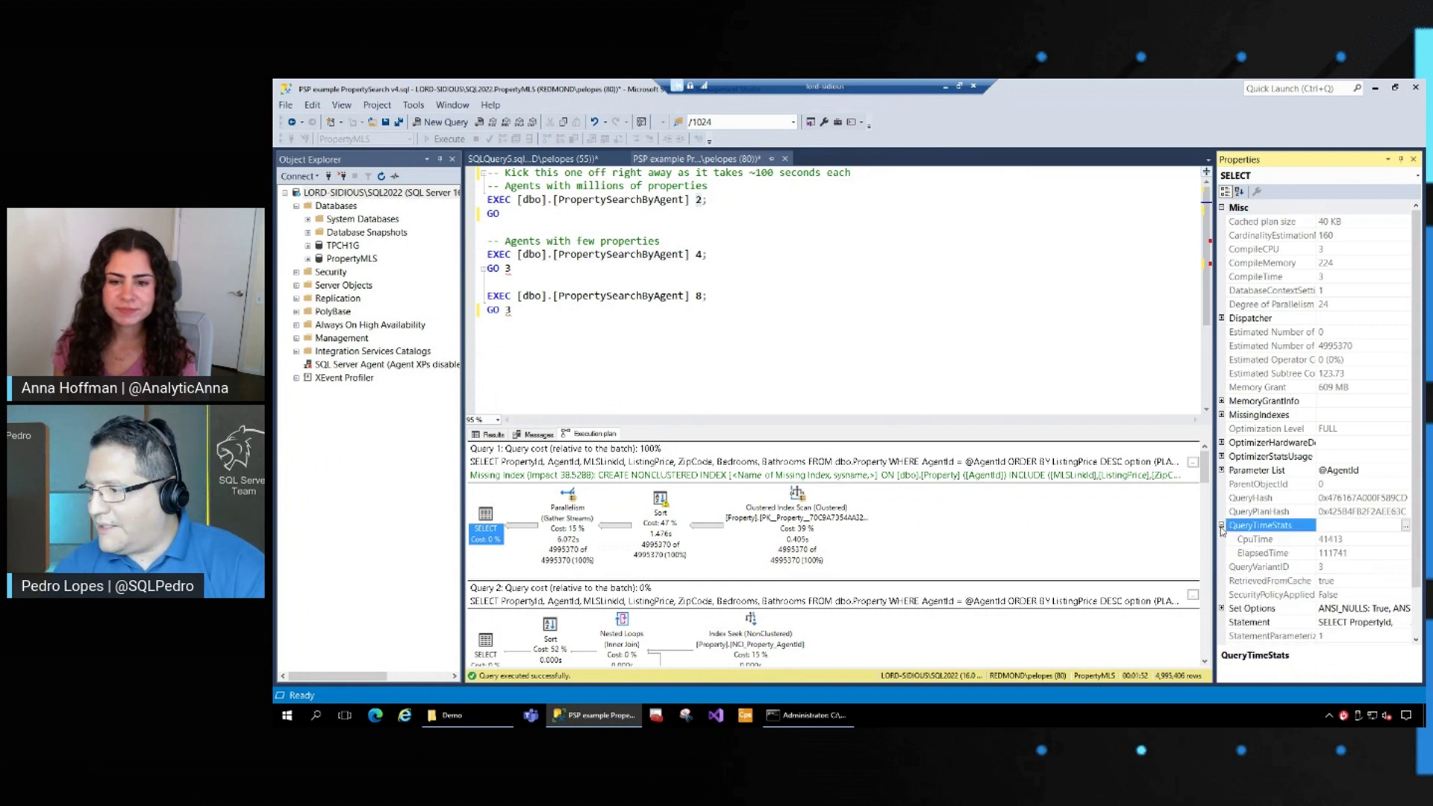
pyautogui.click(1344, 553)
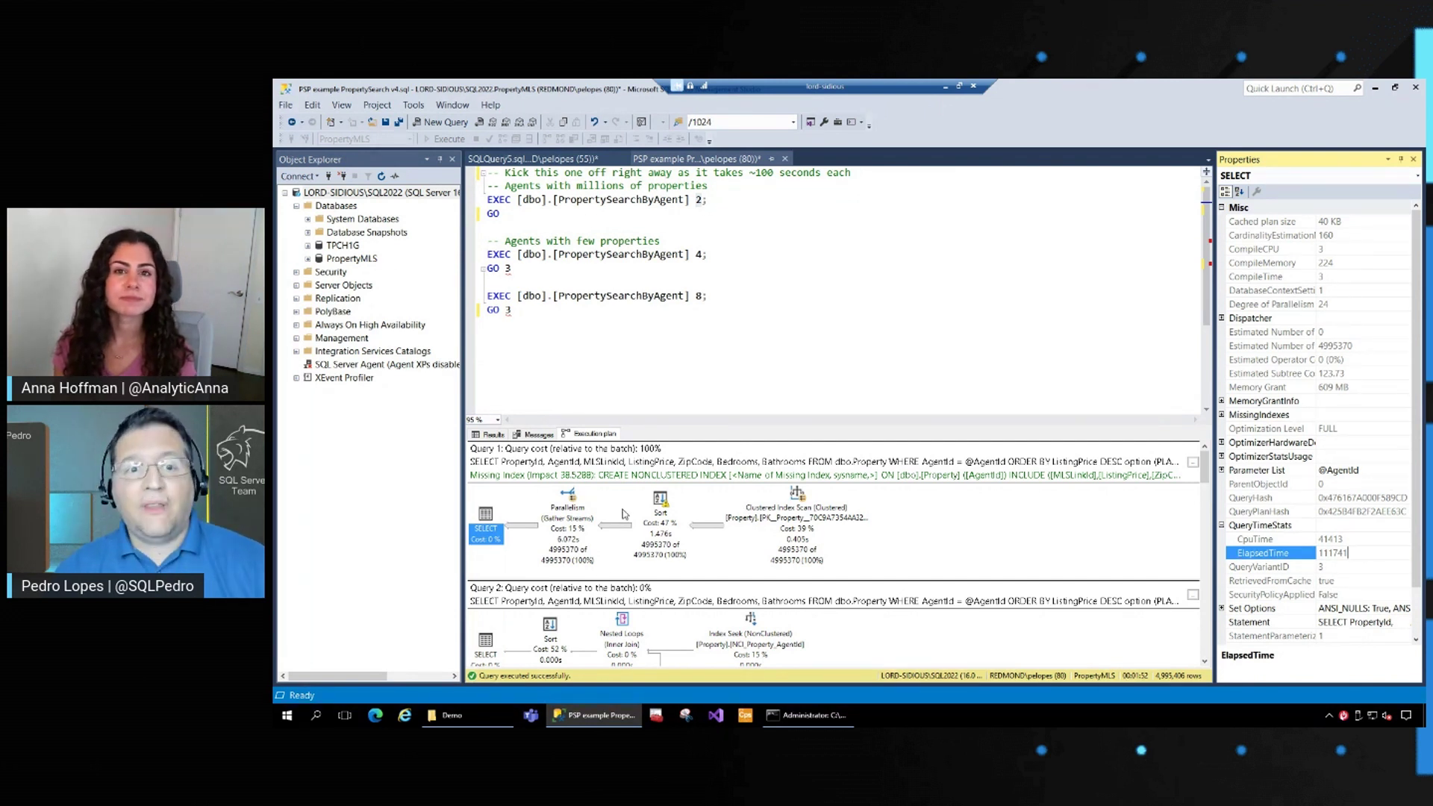
# - Check the histogram's range_high_key and equal_rows counts for rows 9 and 10
pyautogui.click(539, 158)
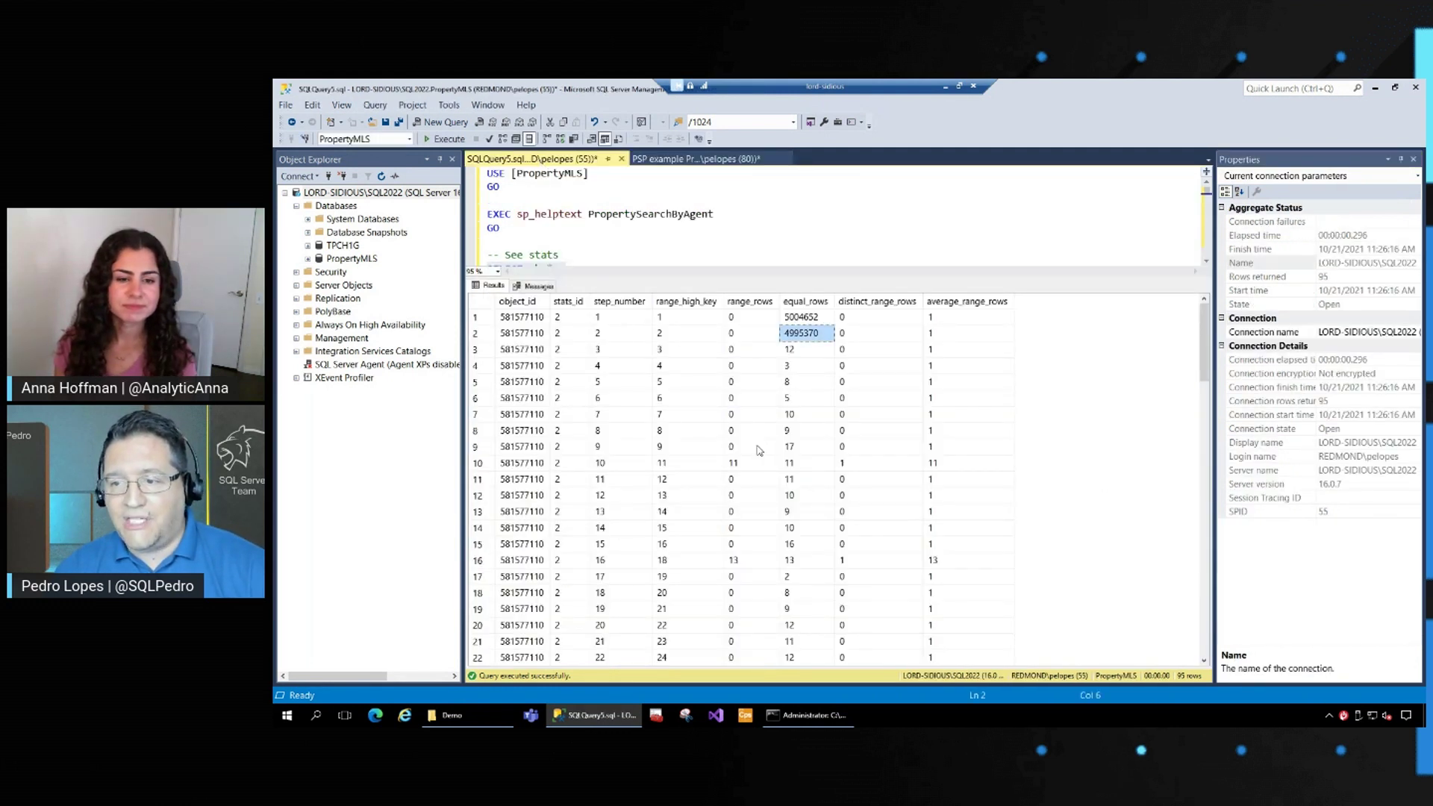
pyautogui.click(703, 449)
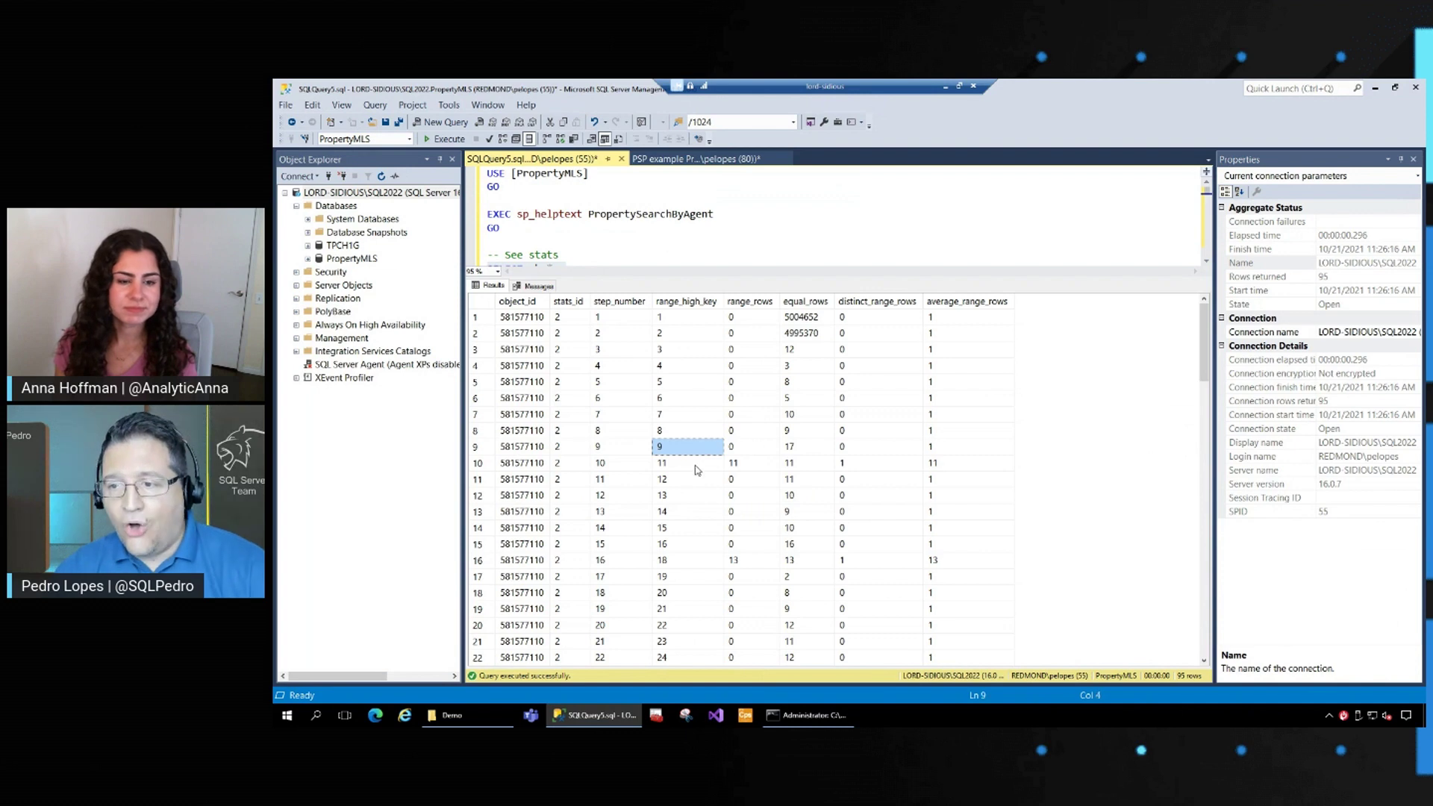
pyautogui.moveTo(797, 447); pyautogui.dragTo(809, 464)
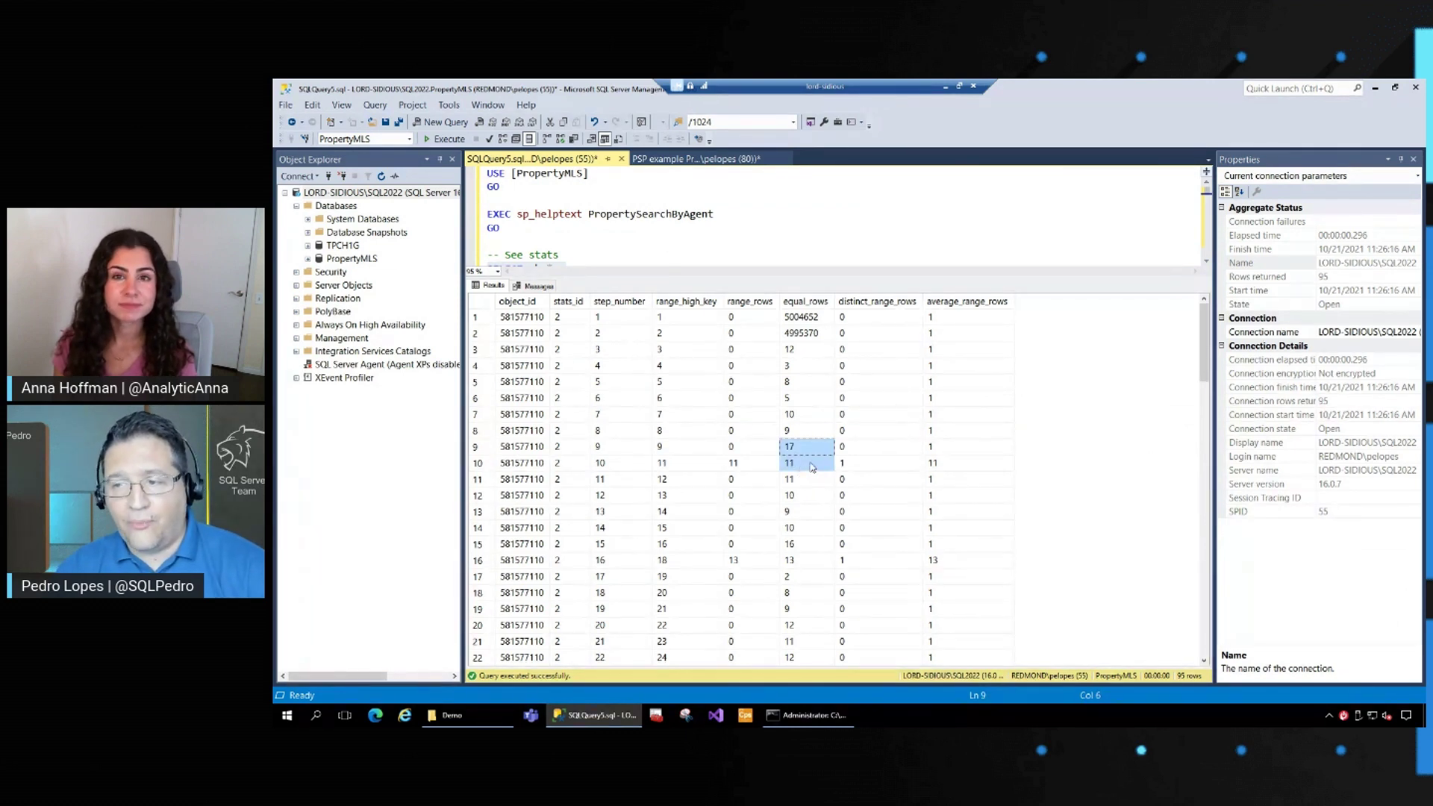
pyautogui.click(695, 158)
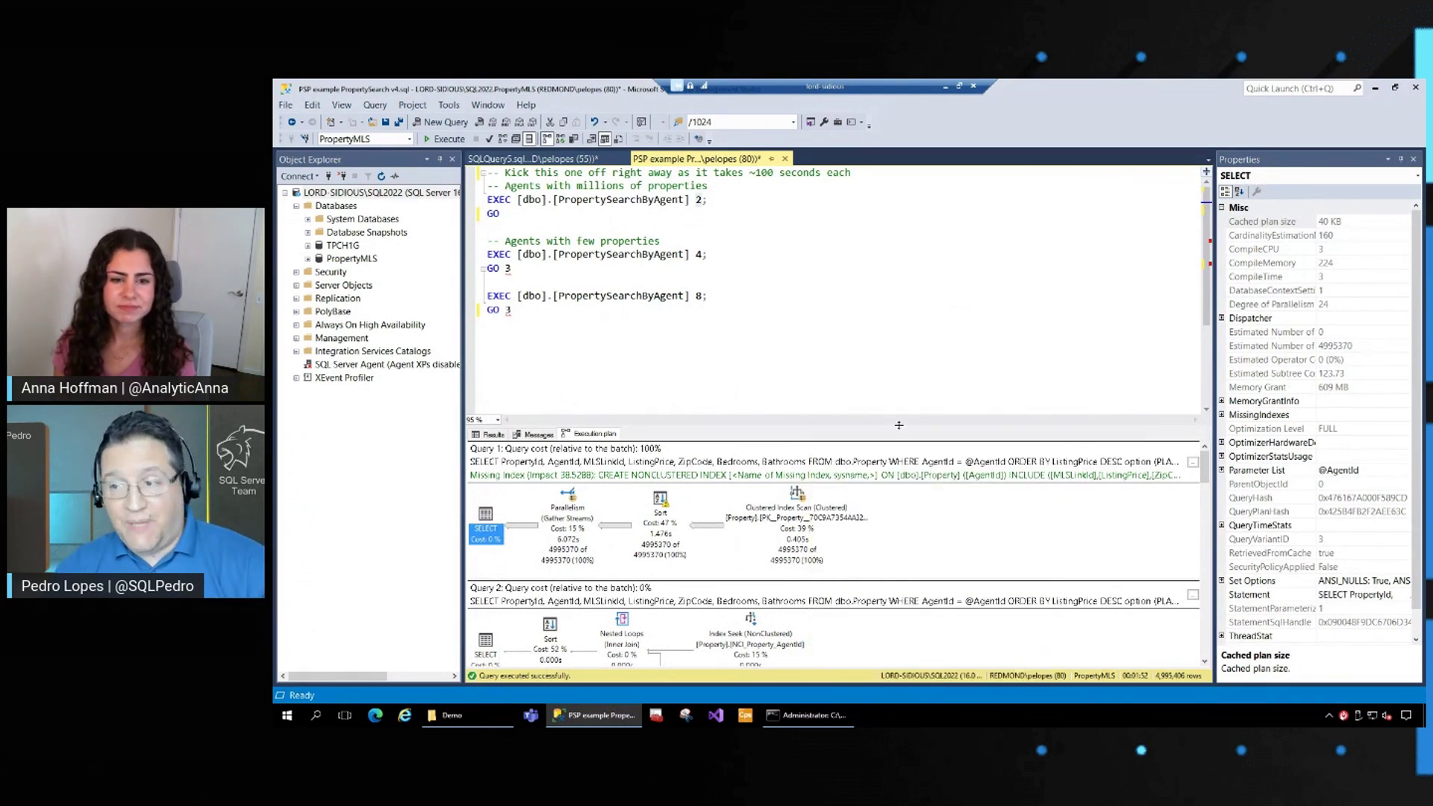
# - Mark agent value 4 and review the Query 5–7 plans' index seeks with key lookups
pyautogui.moveTo(898, 424); pyautogui.dragTo(899, 347)
pyautogui.click(701, 254)
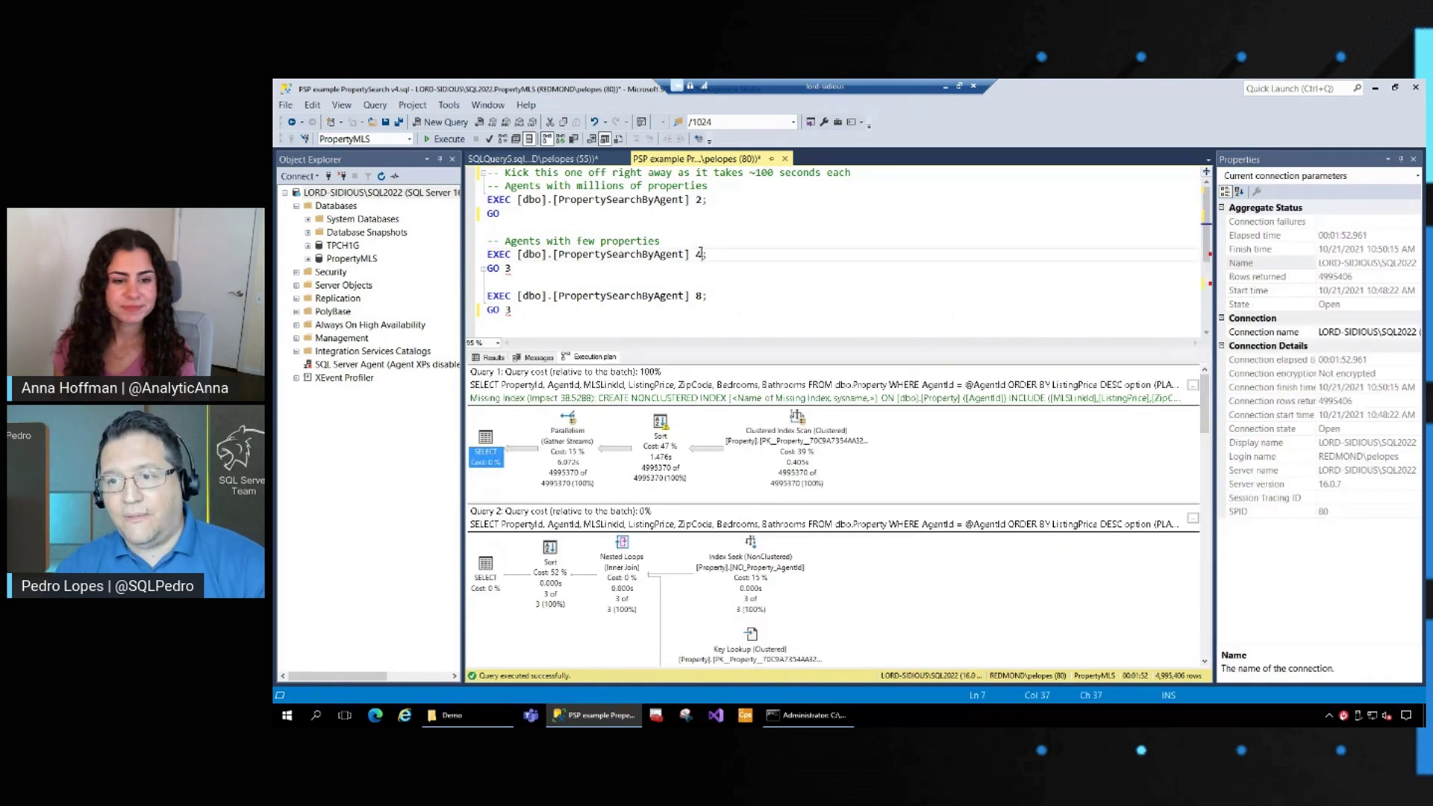
pyautogui.hotkey('shift', 'Left')
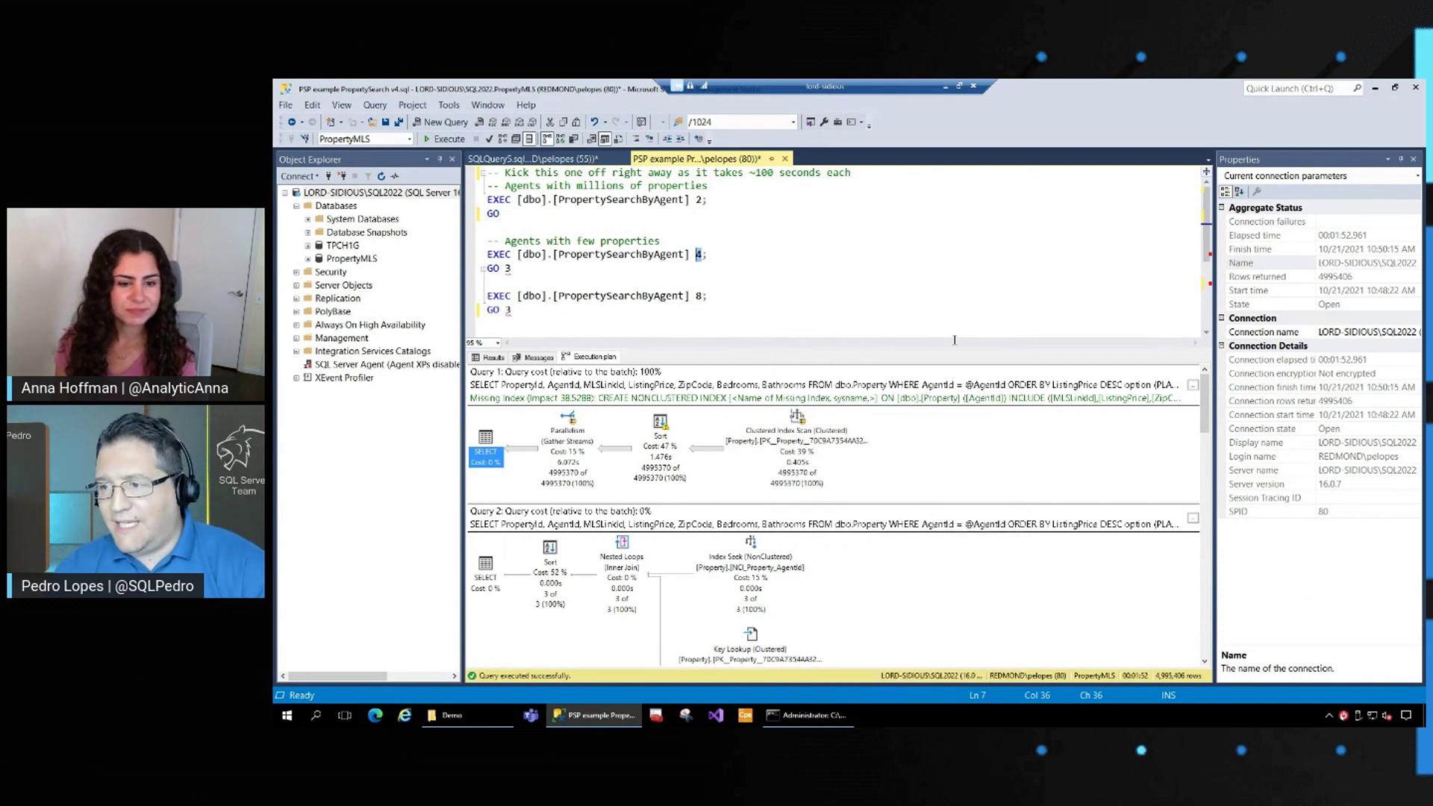
pyautogui.moveTo(955, 343); pyautogui.dragTo(954, 251)
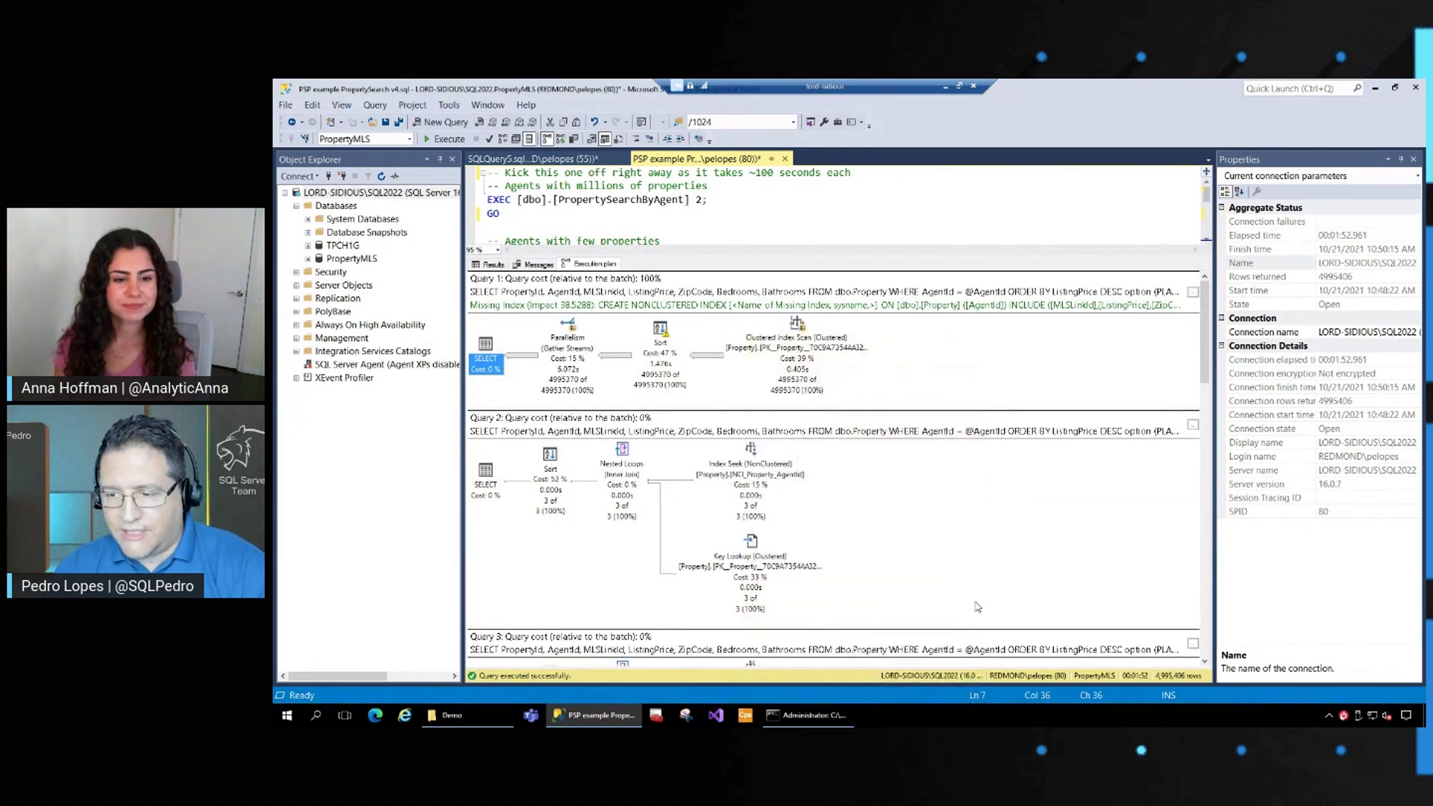
pyautogui.scroll(-2, 717, 627)
pyautogui.scroll(-2, 703, 639)
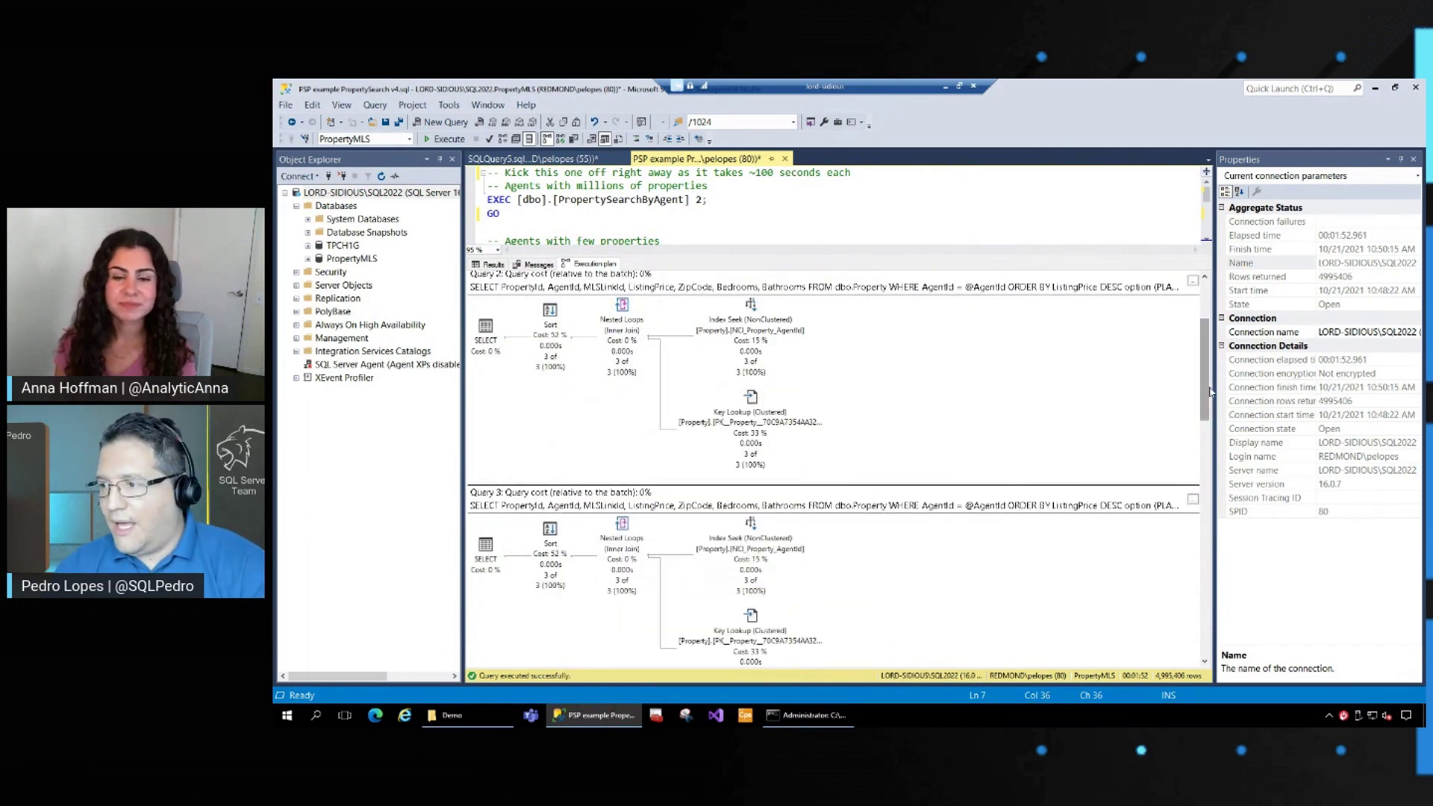
pyautogui.moveTo(1205, 381); pyautogui.dragTo(1207, 539)
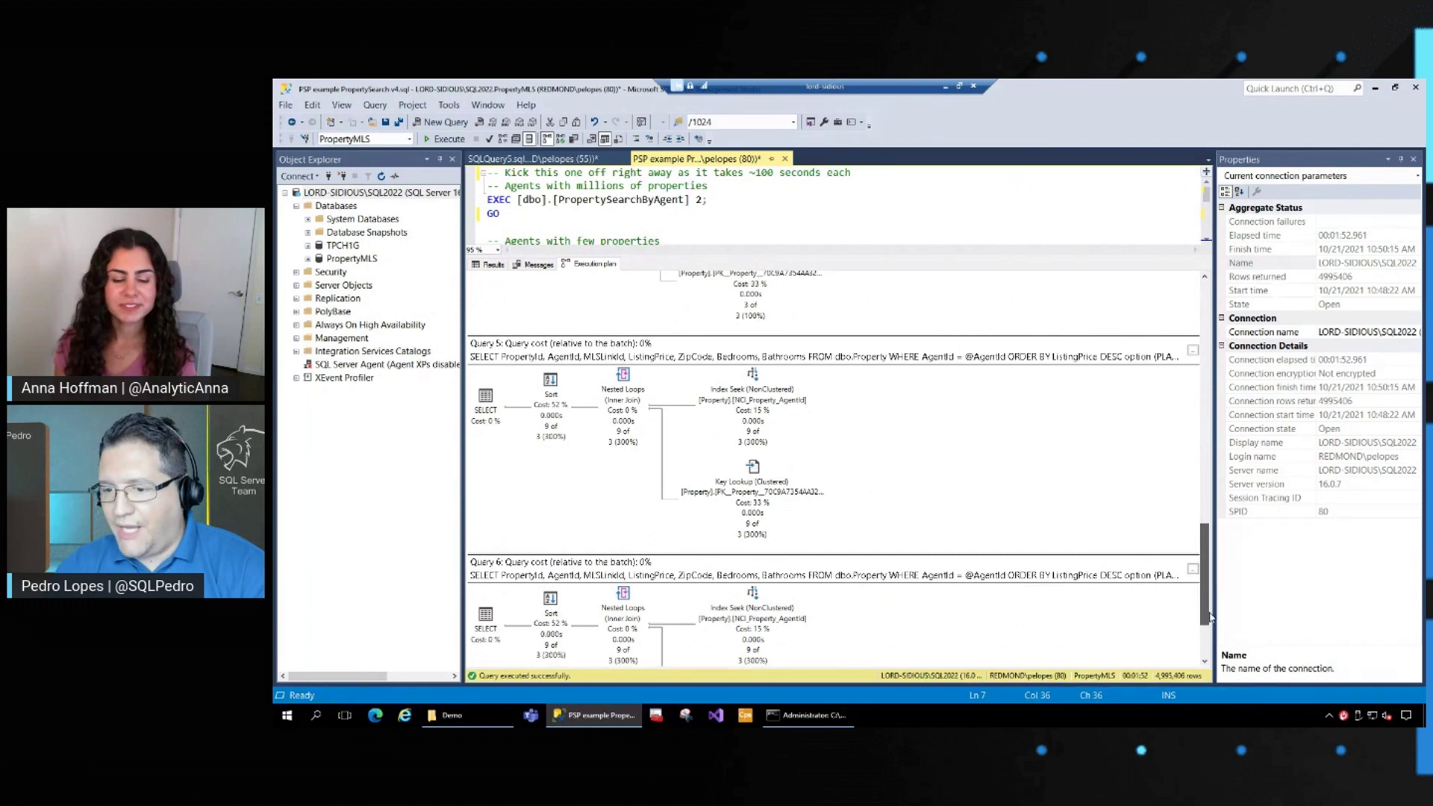
pyautogui.scroll(-4, 663, 605)
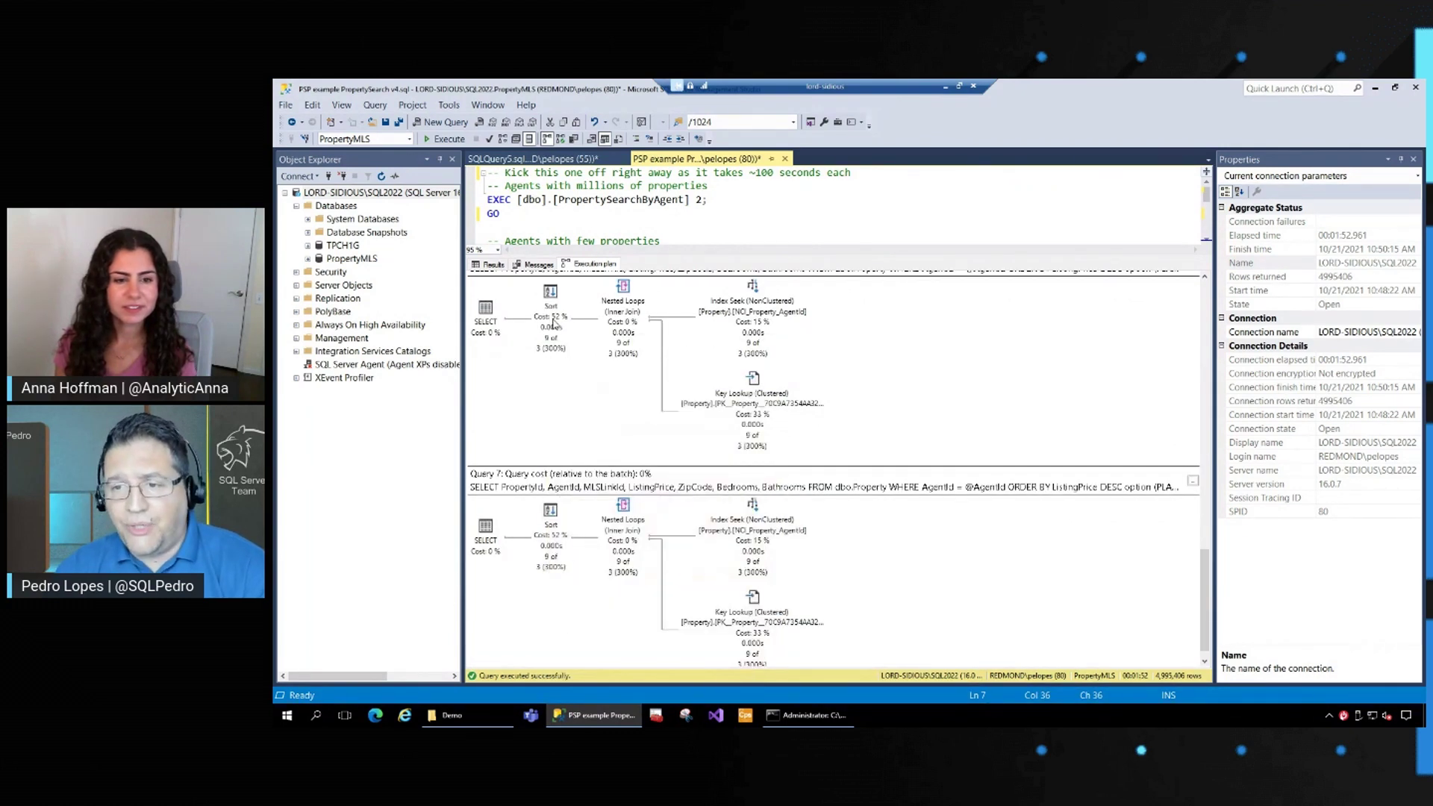
pyautogui.click(662, 213)
pyautogui.scroll(-1, 660, 213)
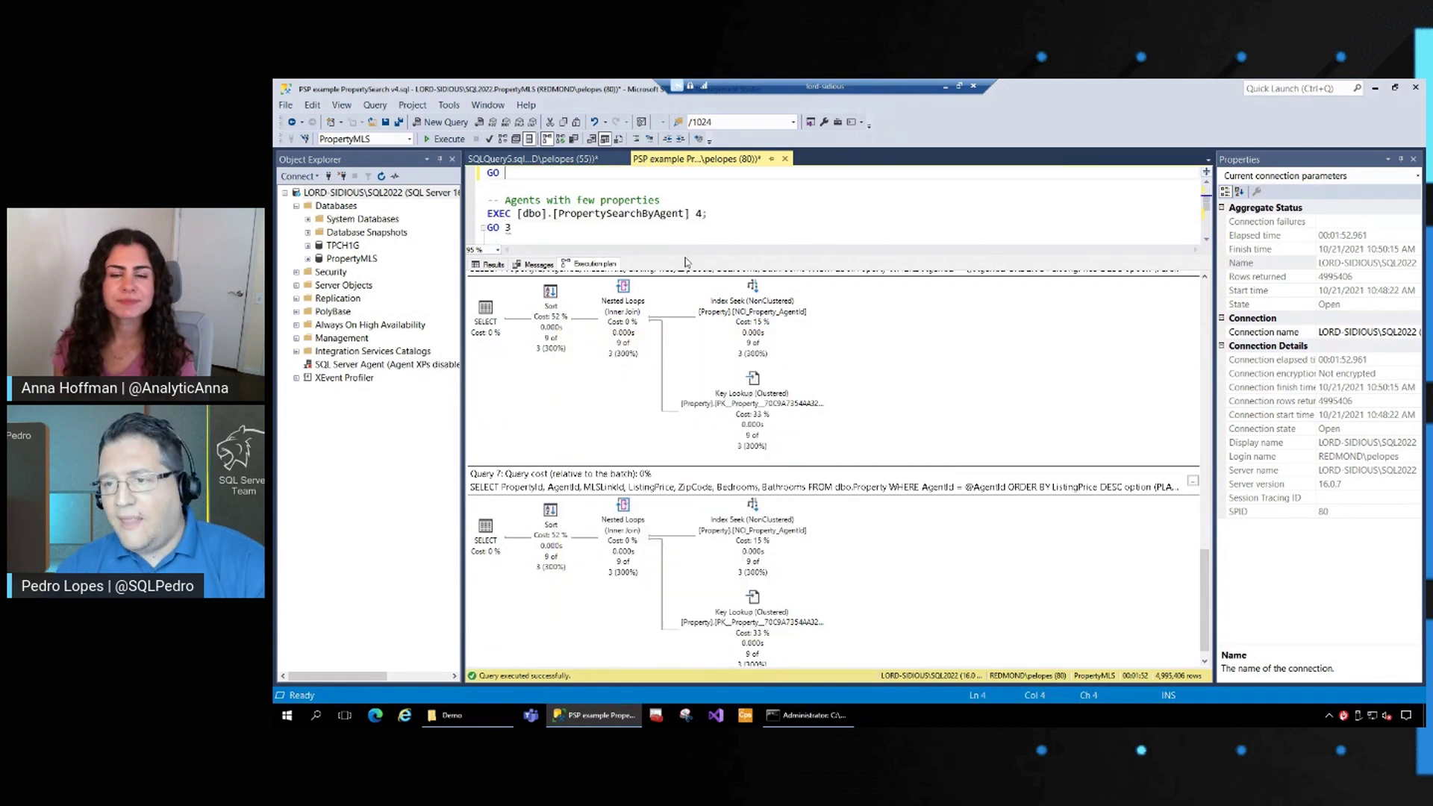
pyautogui.moveTo(685, 256); pyautogui.dragTo(683, 406)
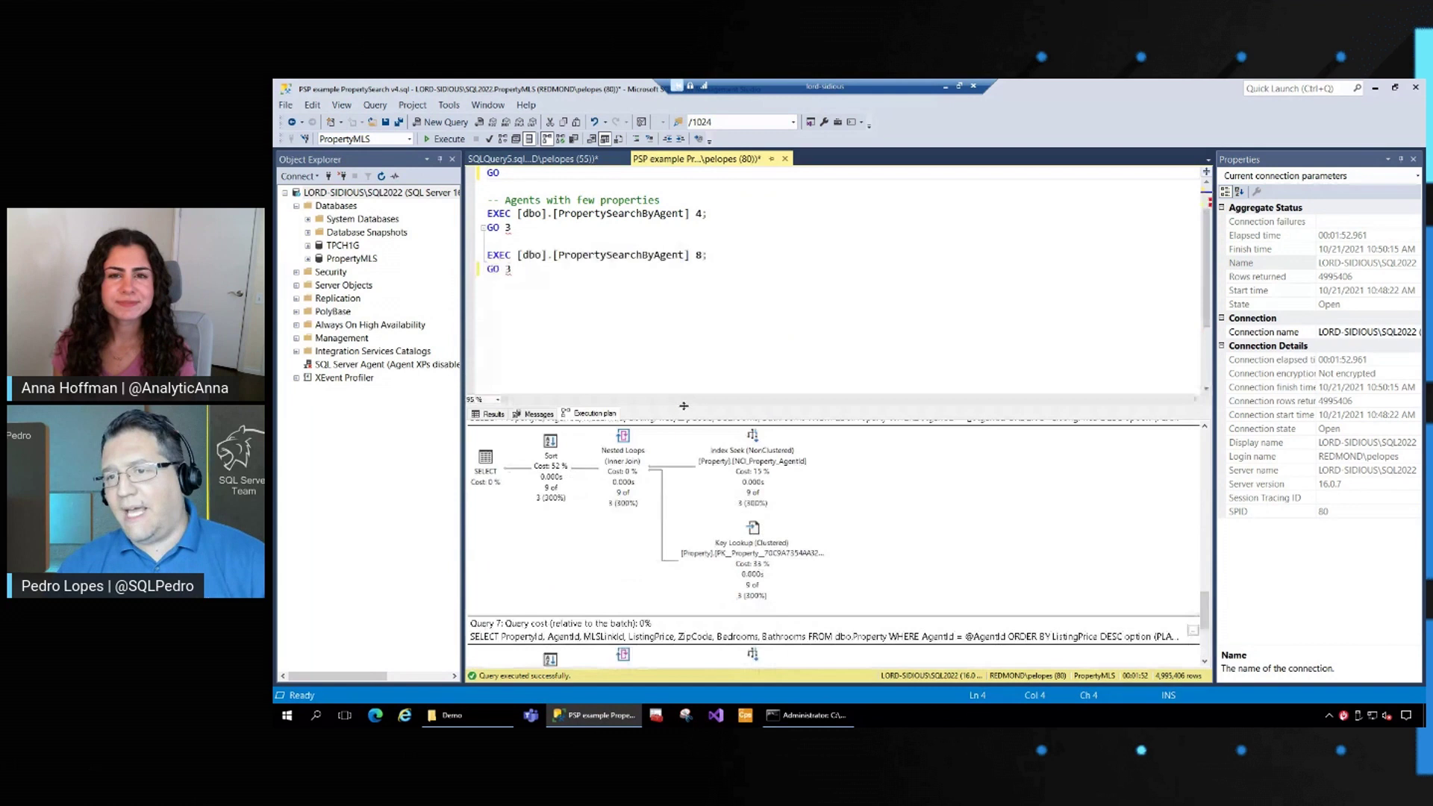
pyautogui.click(569, 160)
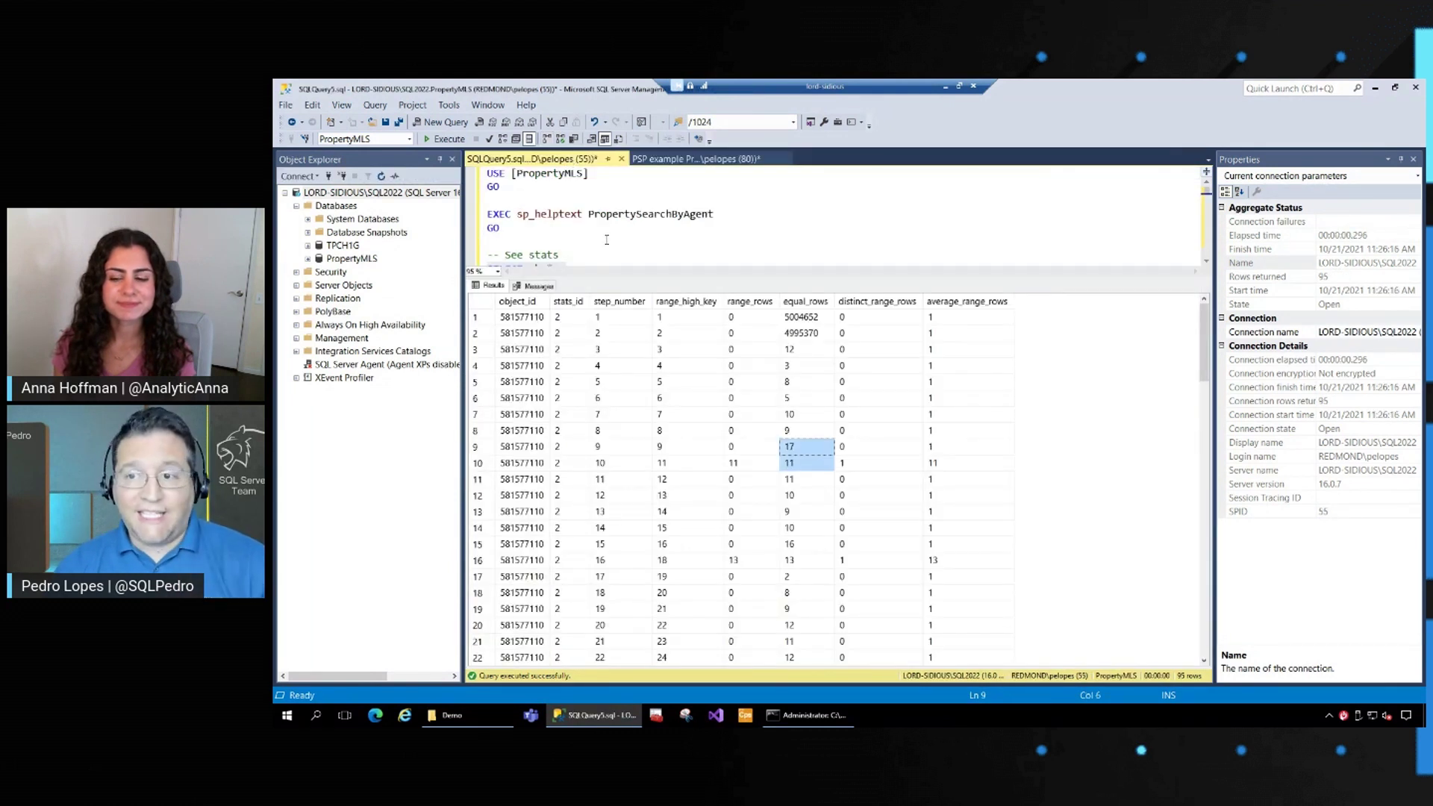
# - Enlarge the query editor to show the cached plans query for 'Bathrooms' and execution counts
pyautogui.moveTo(613, 278); pyautogui.dragTo(639, 427)
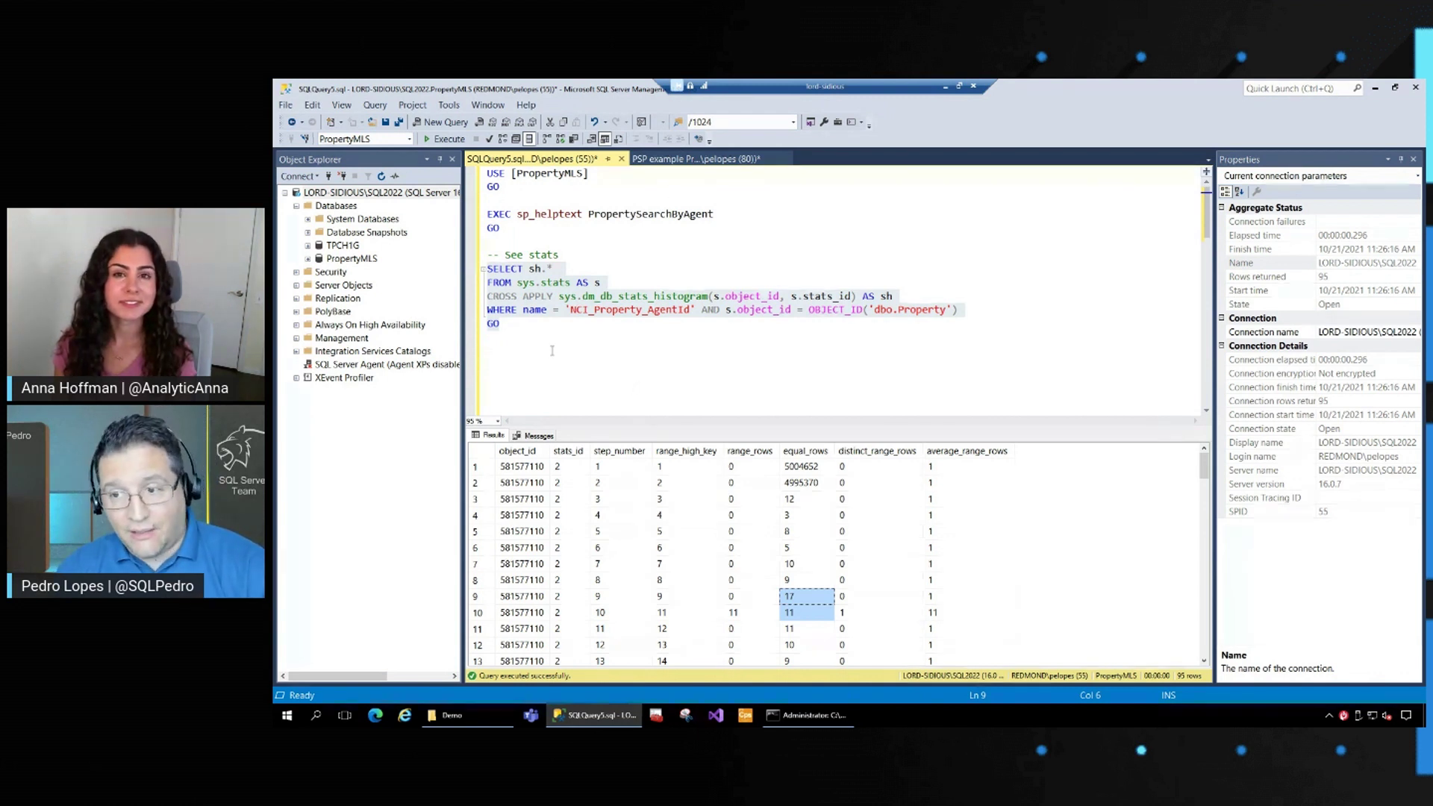
pyautogui.scroll(-3, 552, 351)
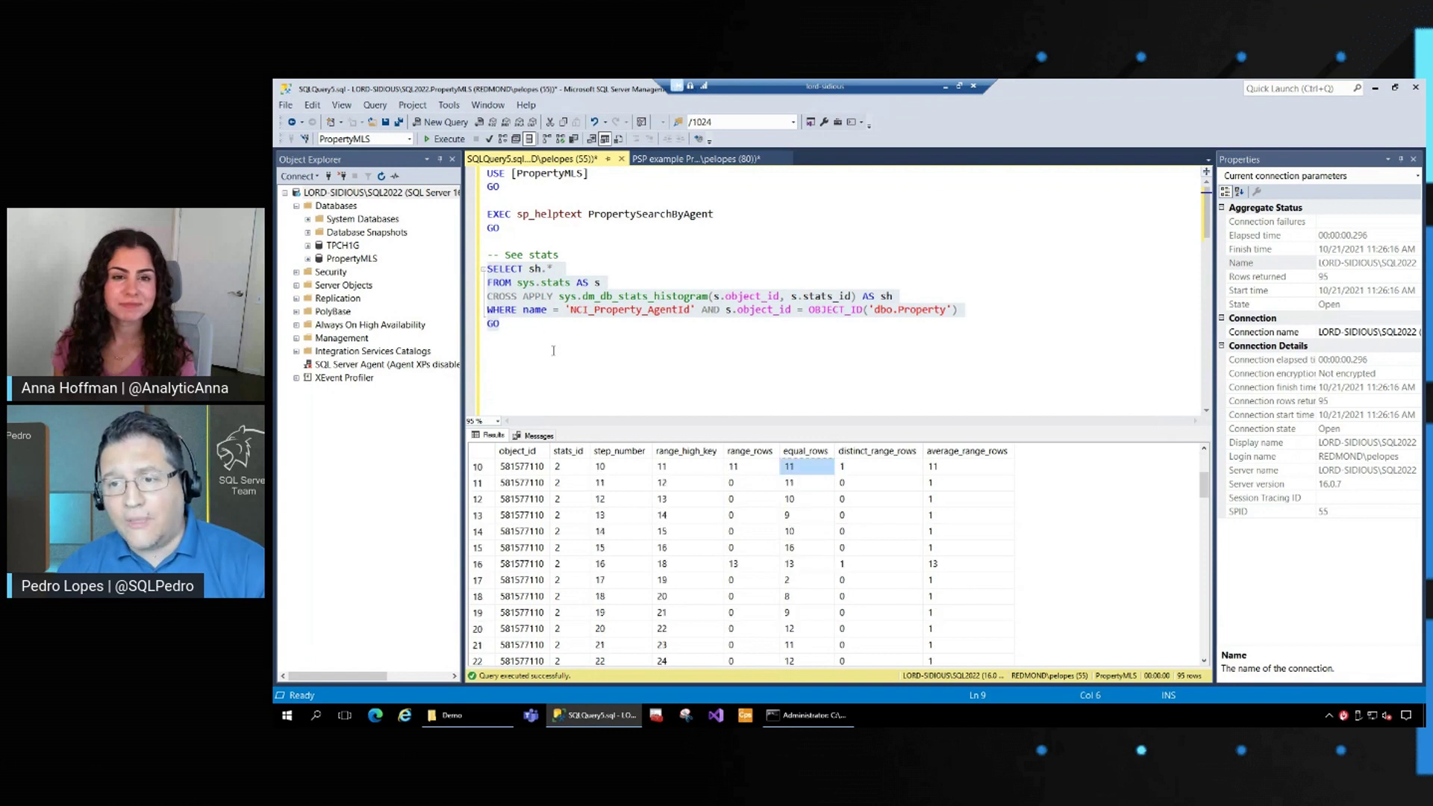
pyautogui.click(553, 351)
pyautogui.scroll(-4, 553, 350)
pyautogui.scroll(-2, 552, 351)
pyautogui.scroll(-2, 550, 348)
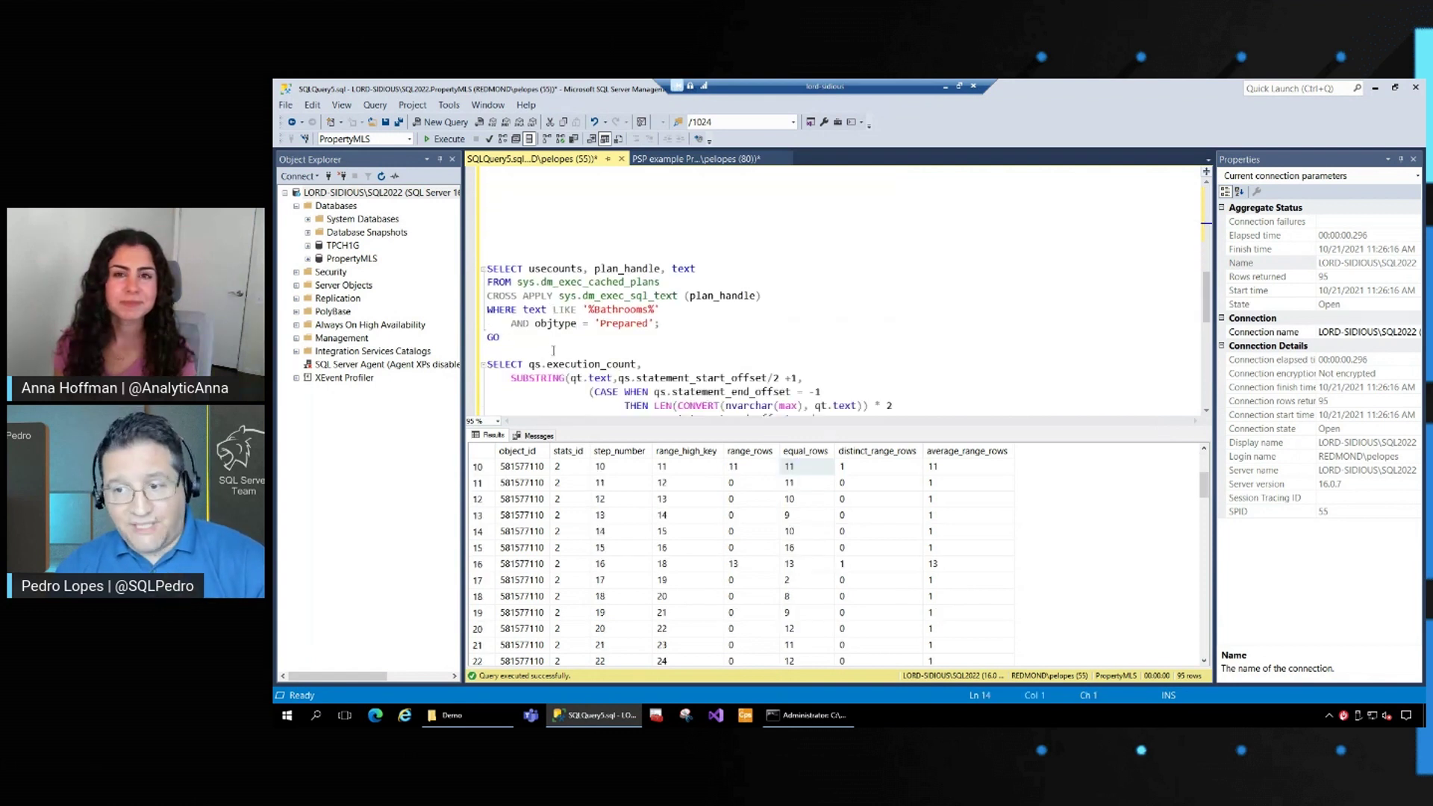
# - Run the sys.dm_exec_cached_plans query and compare the two plans' use counts, 6 and 1
pyautogui.moveTo(519, 341); pyautogui.dragTo(486, 267)
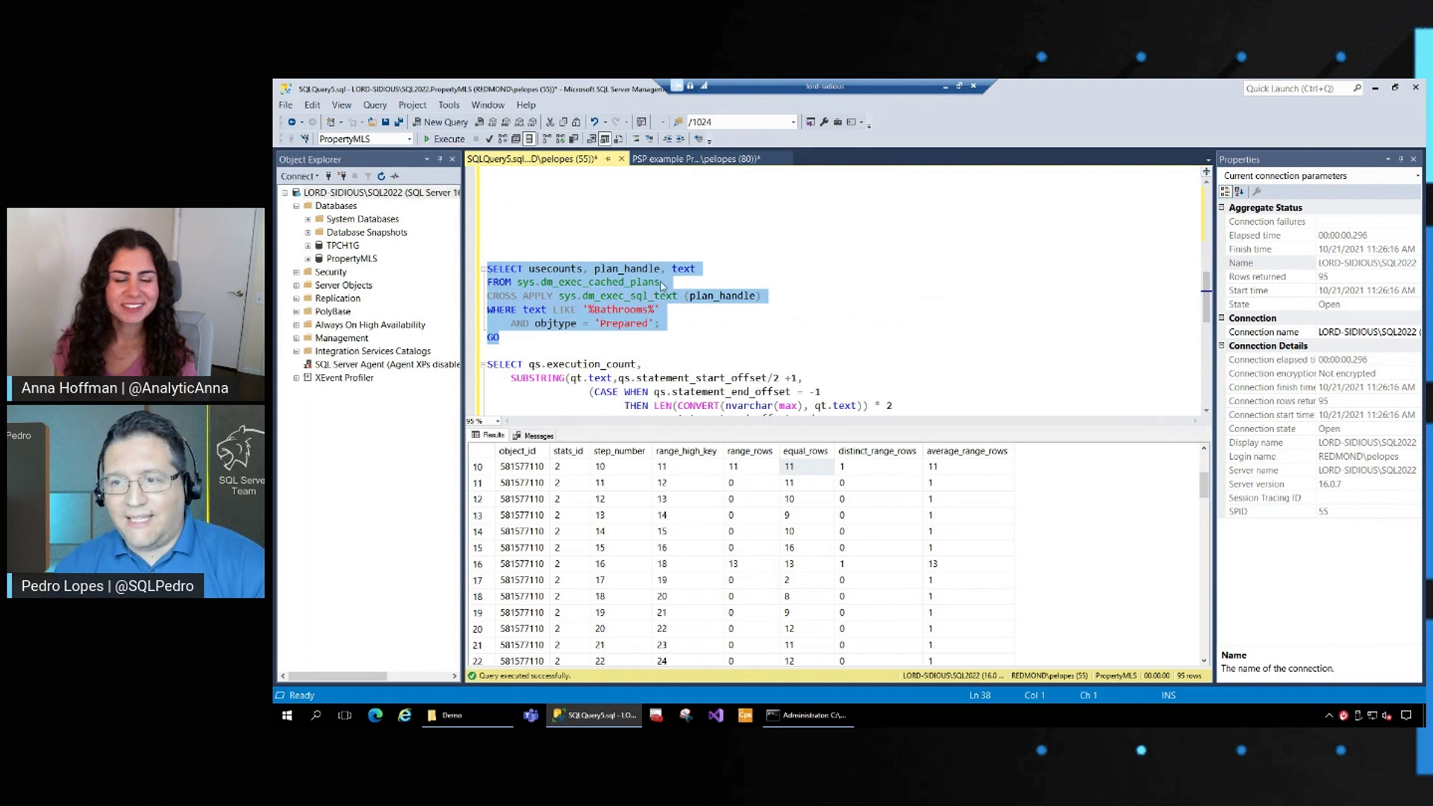
pyautogui.press('F5')
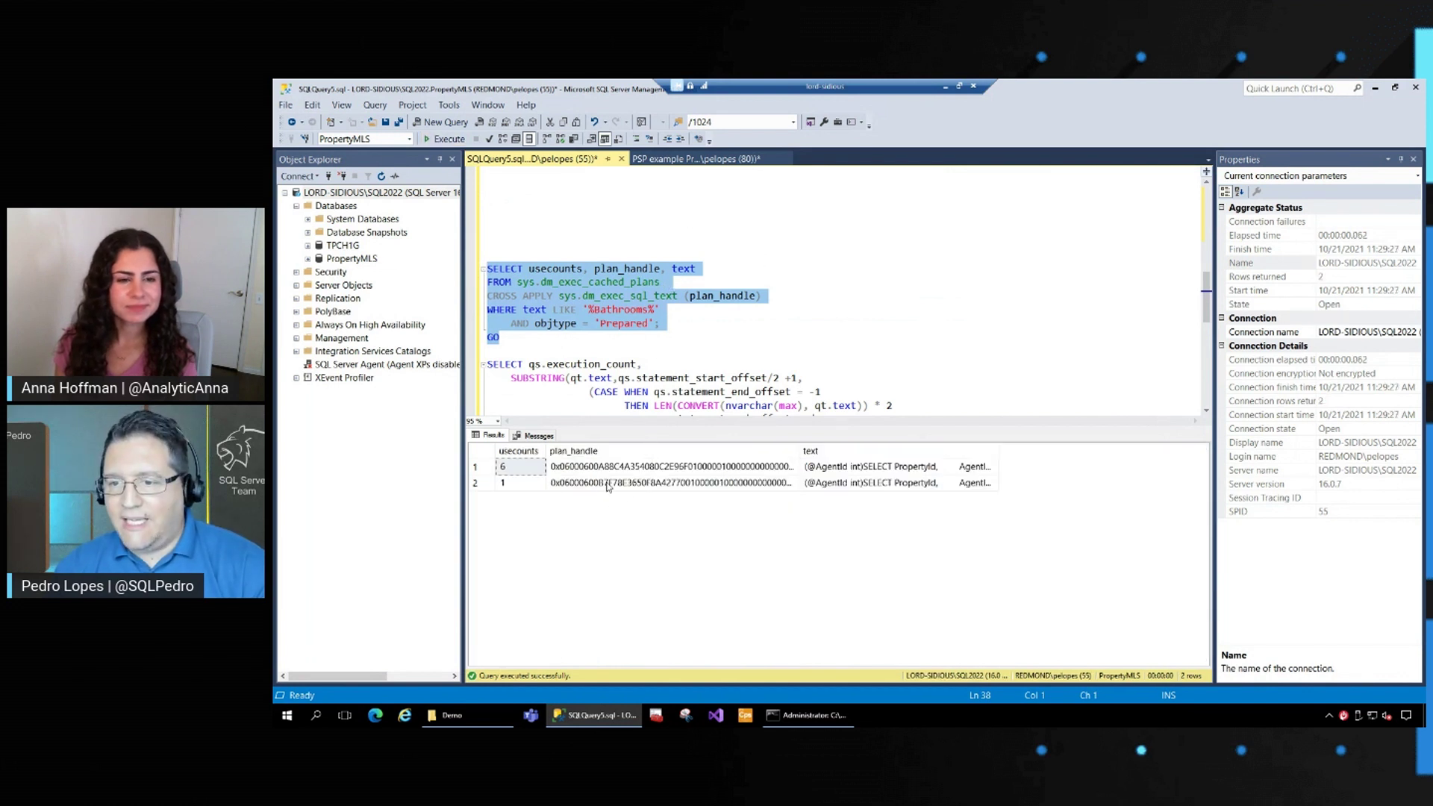
pyautogui.click(737, 482)
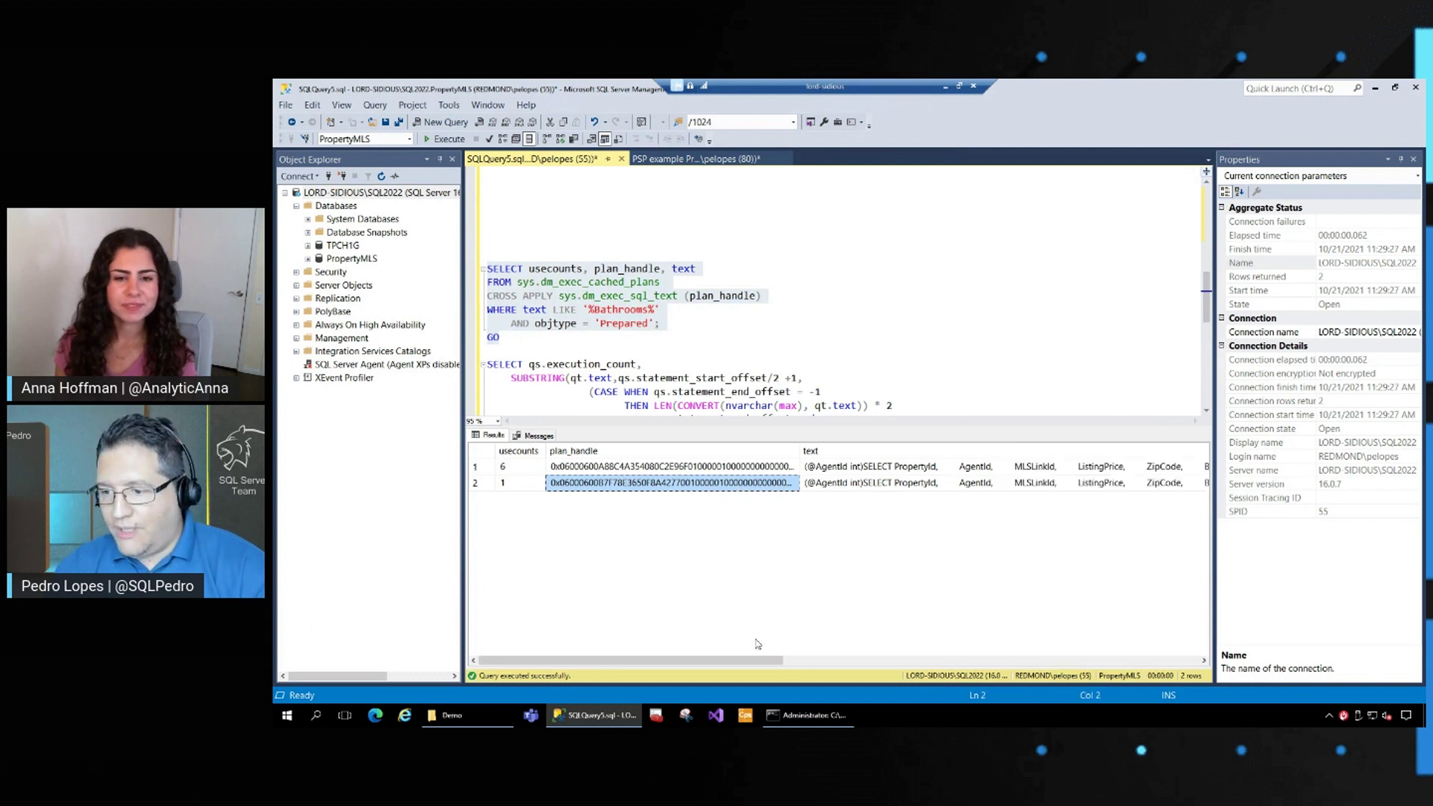
pyautogui.moveTo(748, 661)
pyautogui.mouseDown()
pyautogui.moveTo(1198, 687)
pyautogui.moveTo(751, 666)
pyautogui.mouseUp()
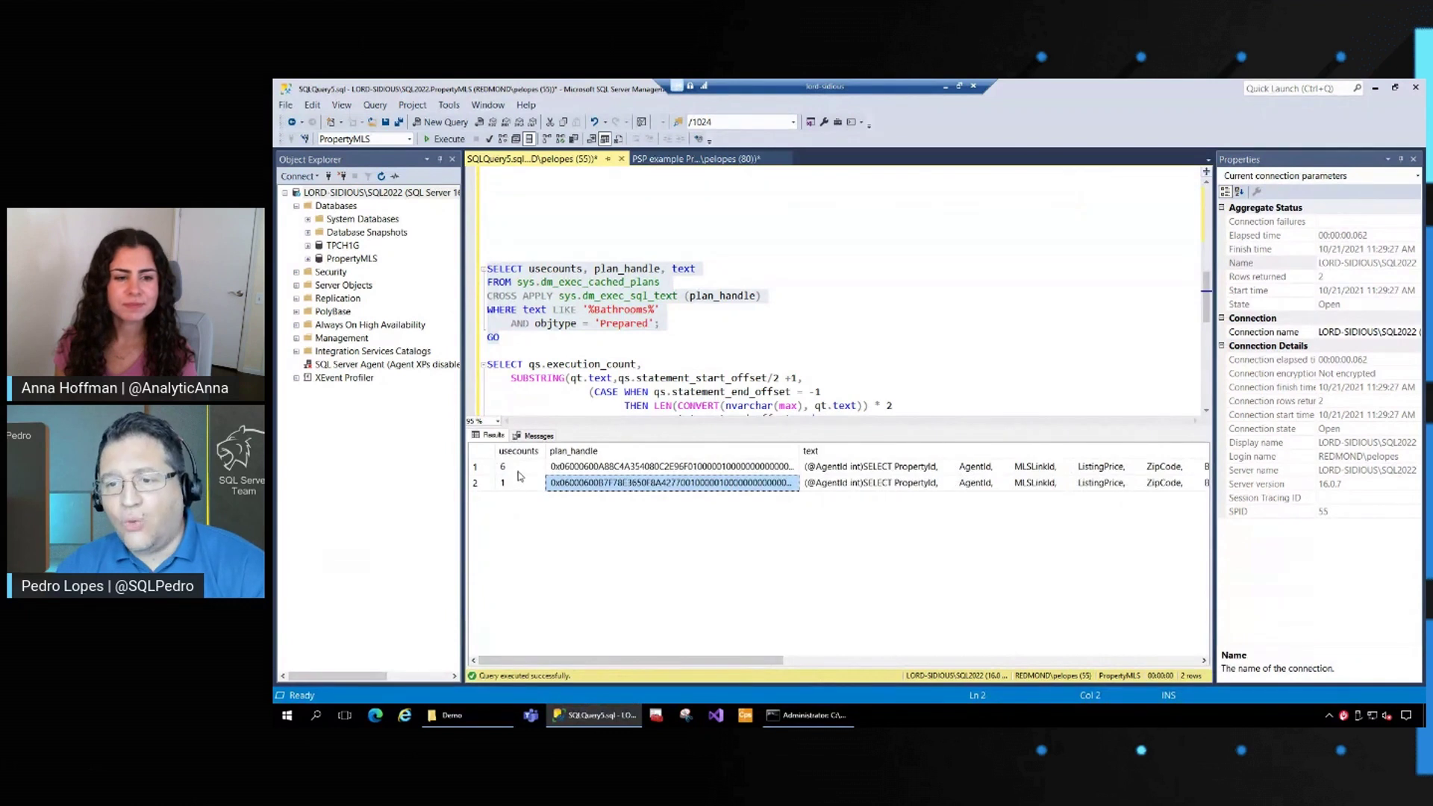
pyautogui.click(520, 483)
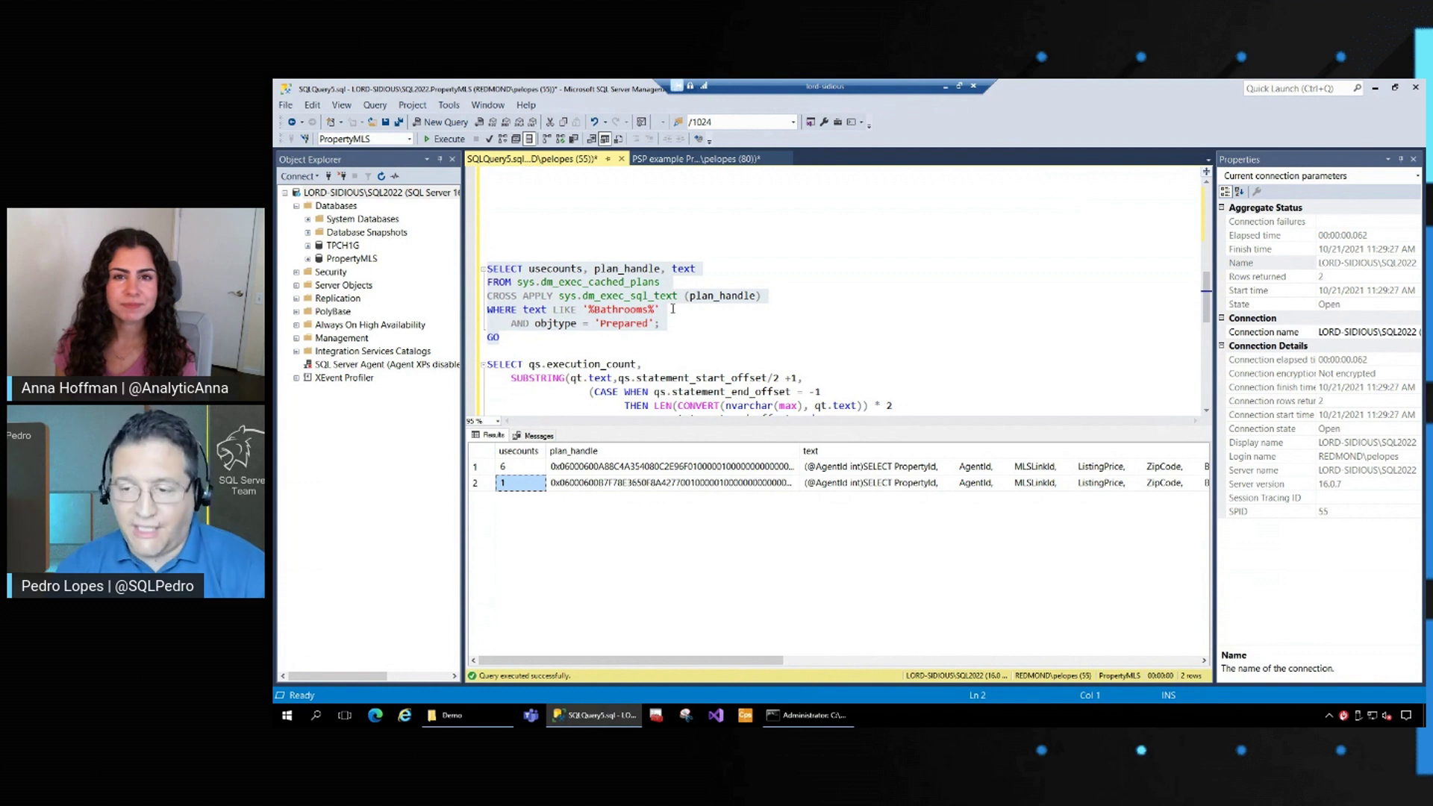
pyautogui.click(515, 469)
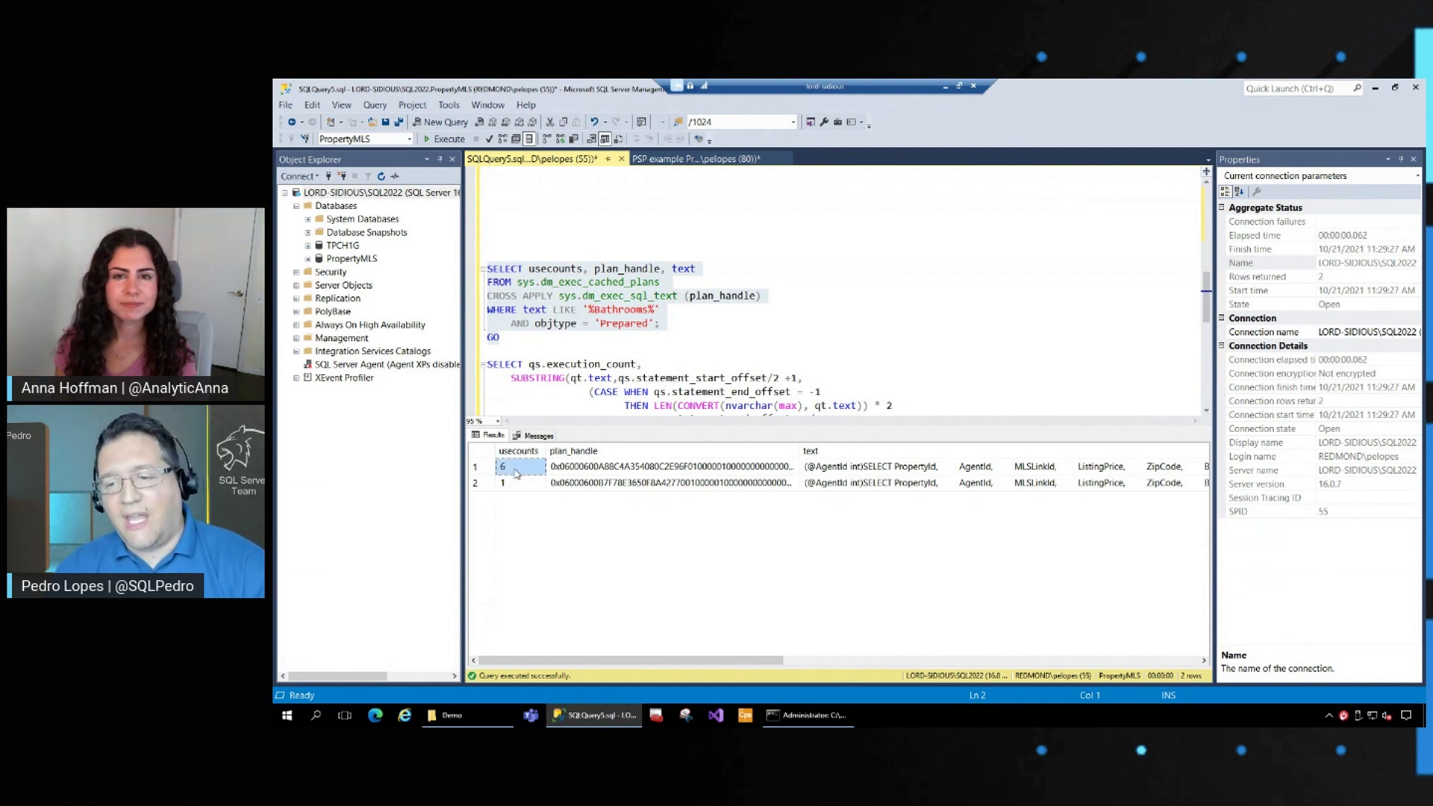
# - Glance at the PSP script's procedure call with parameter 4, then return to the cached plans script
pyautogui.click(687, 249)
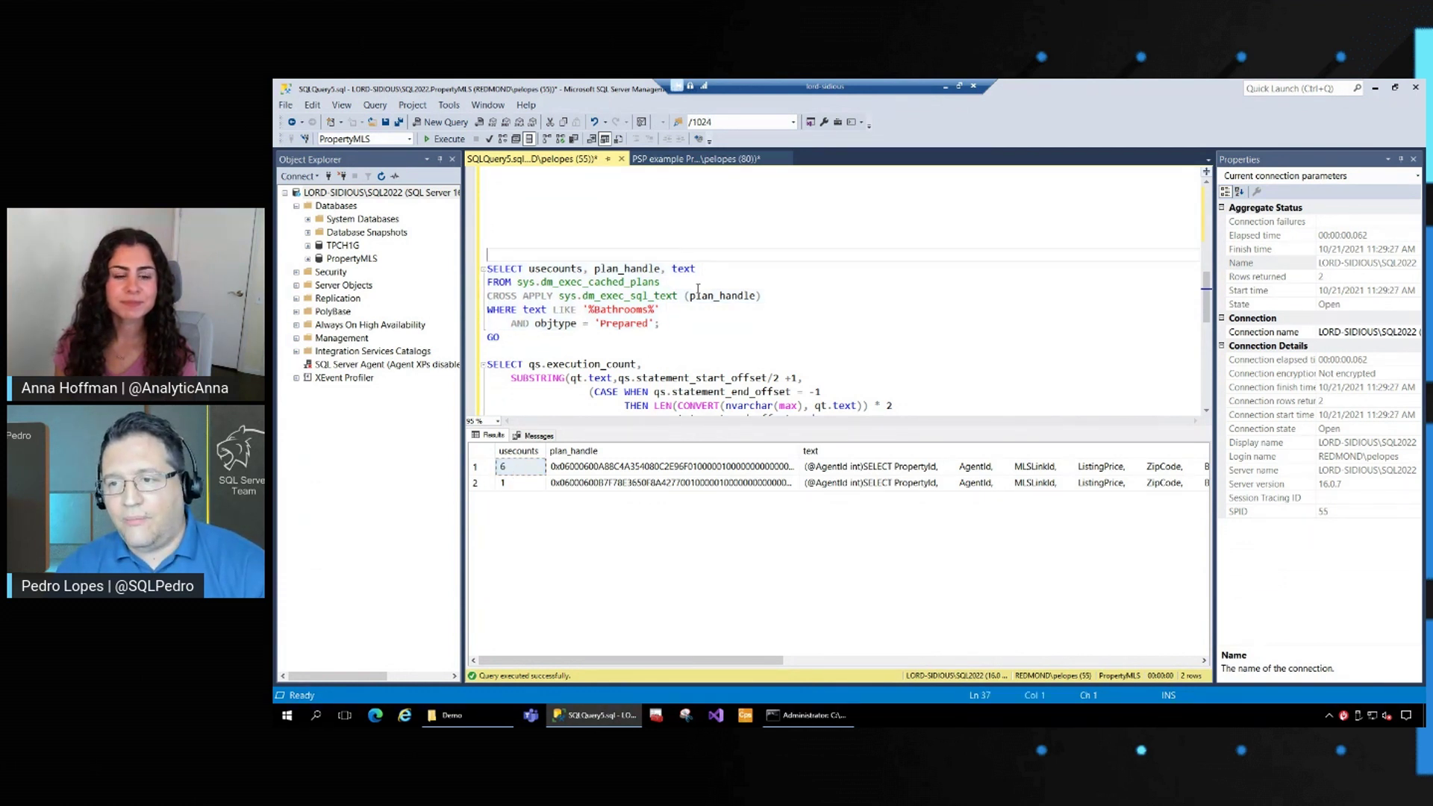
pyautogui.scroll(4, 627, 269)
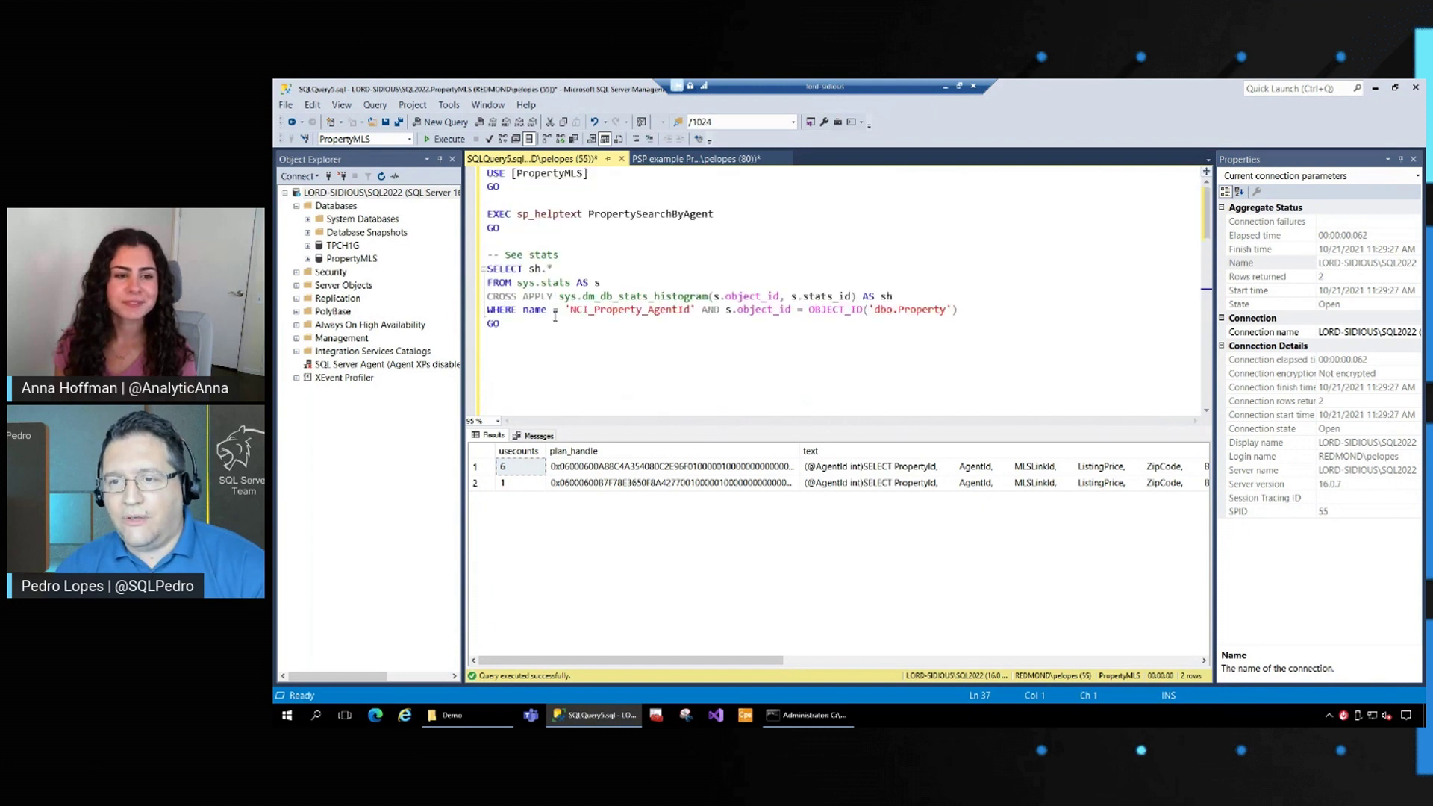
pyautogui.click(672, 159)
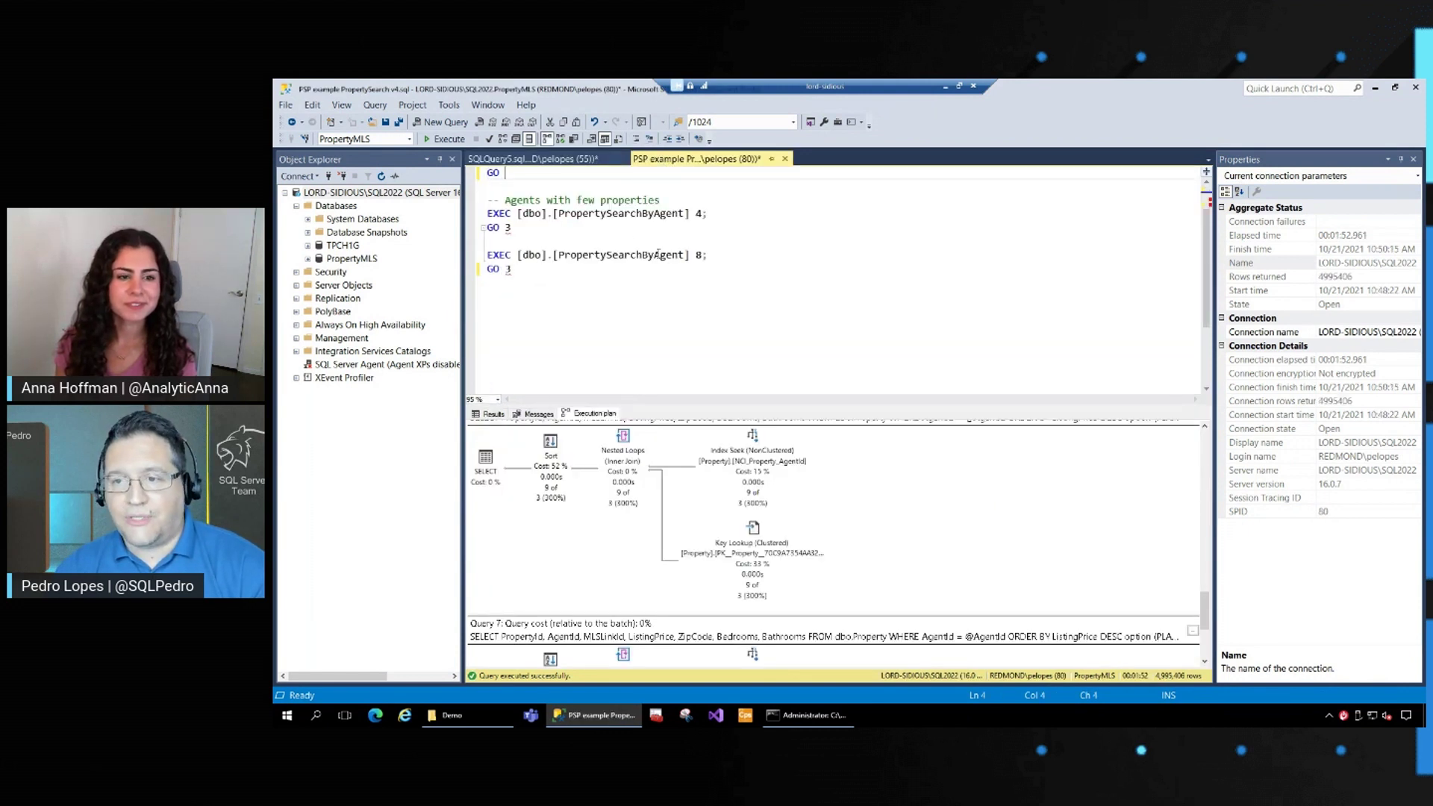
pyautogui.click(693, 213)
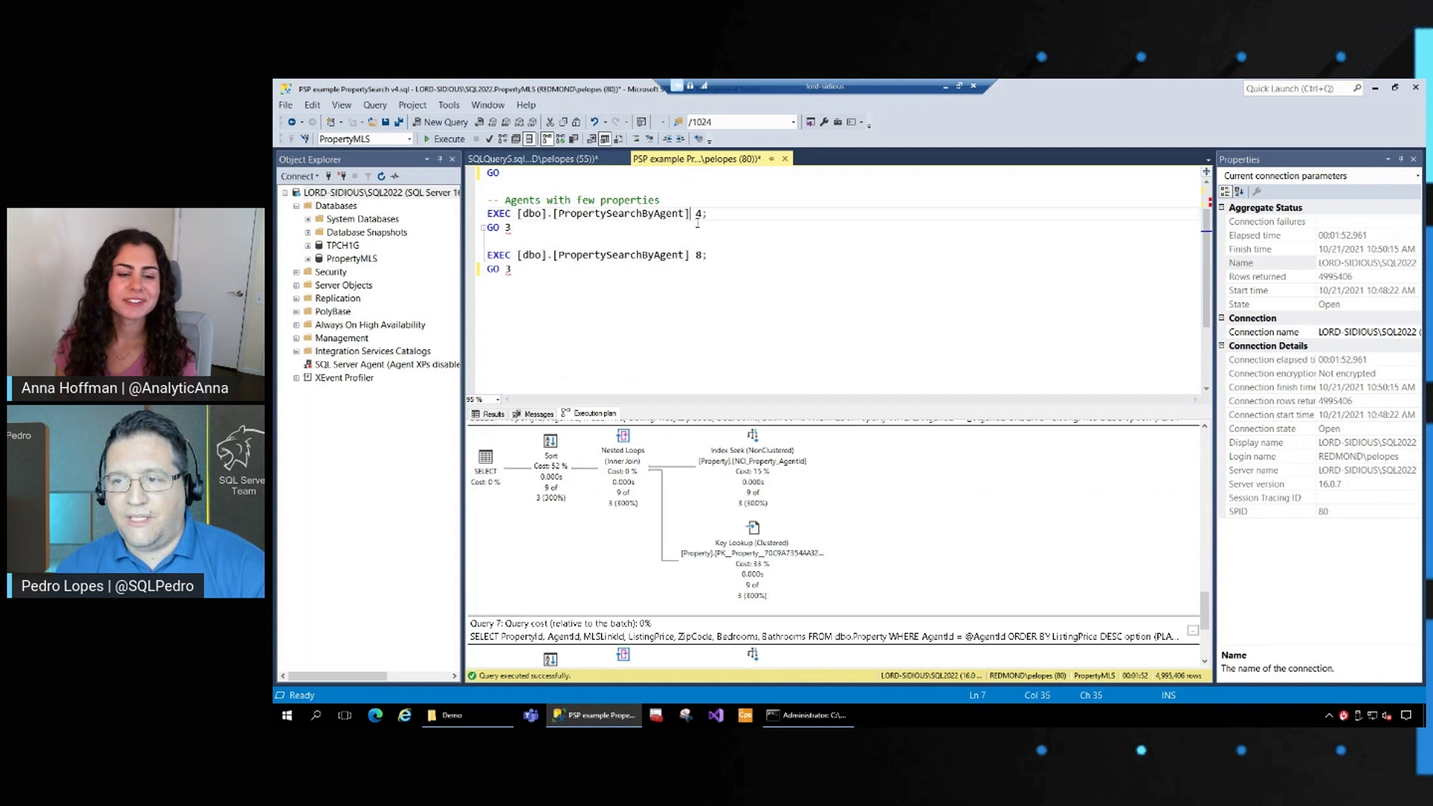
pyautogui.click(546, 160)
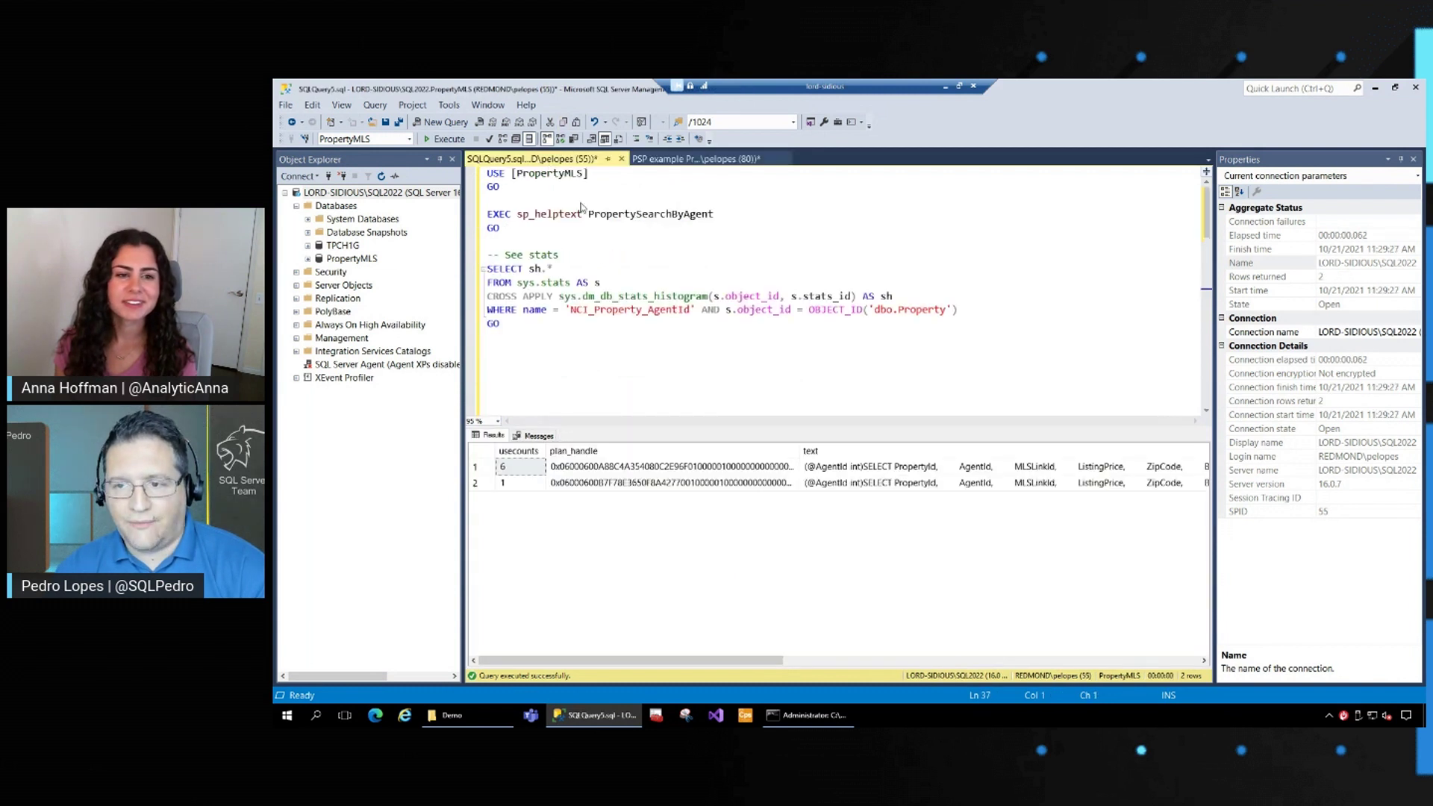
pyautogui.scroll(-1, 588, 338)
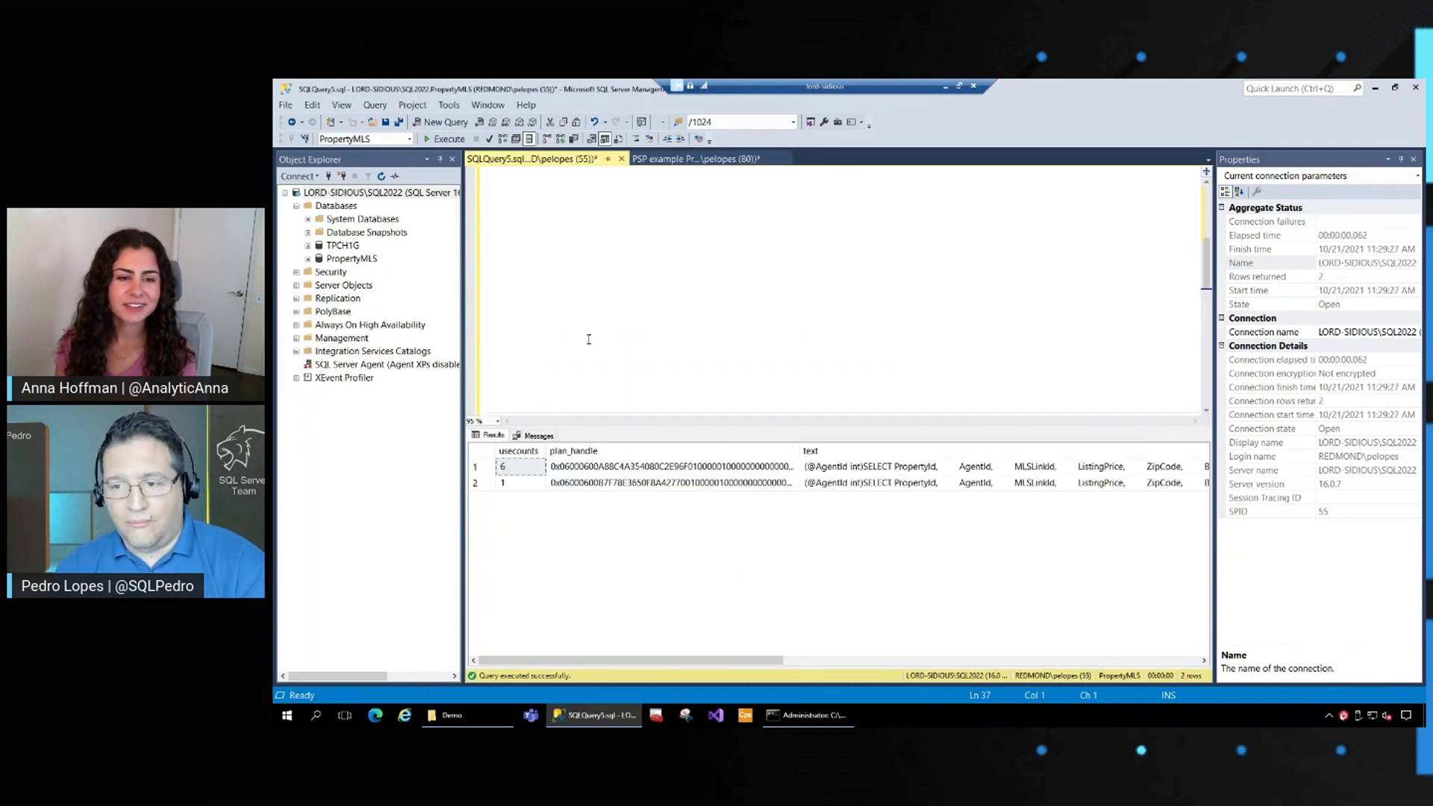
pyautogui.scroll(-5, 588, 338)
pyautogui.scroll(-2, 539, 298)
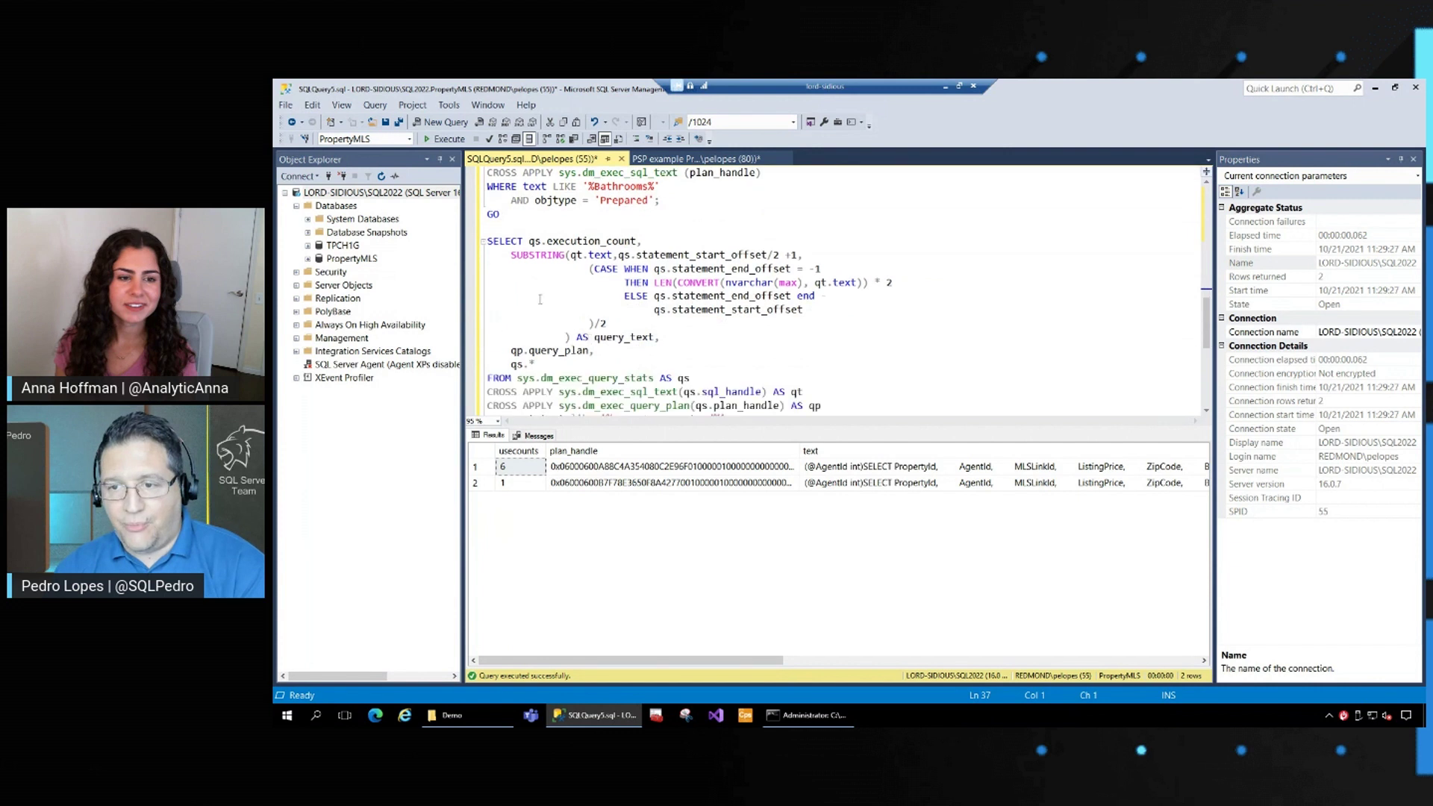
# - Move to the sys.dm_exec_query_stats execution-count query and select all the script text
pyautogui.click(488, 242)
pyautogui.scroll(-1, 543, 267)
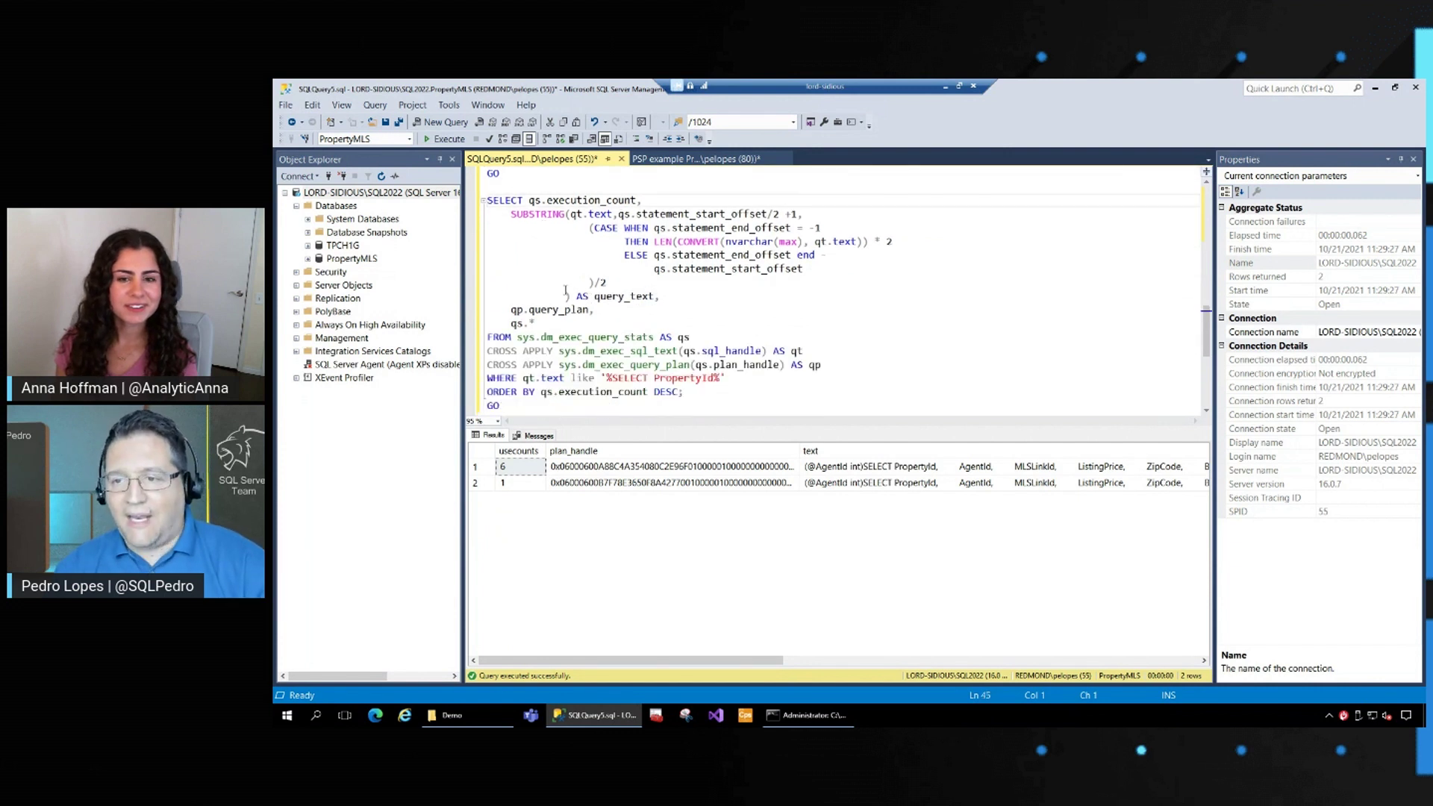
pyautogui.scroll(-1, 594, 291)
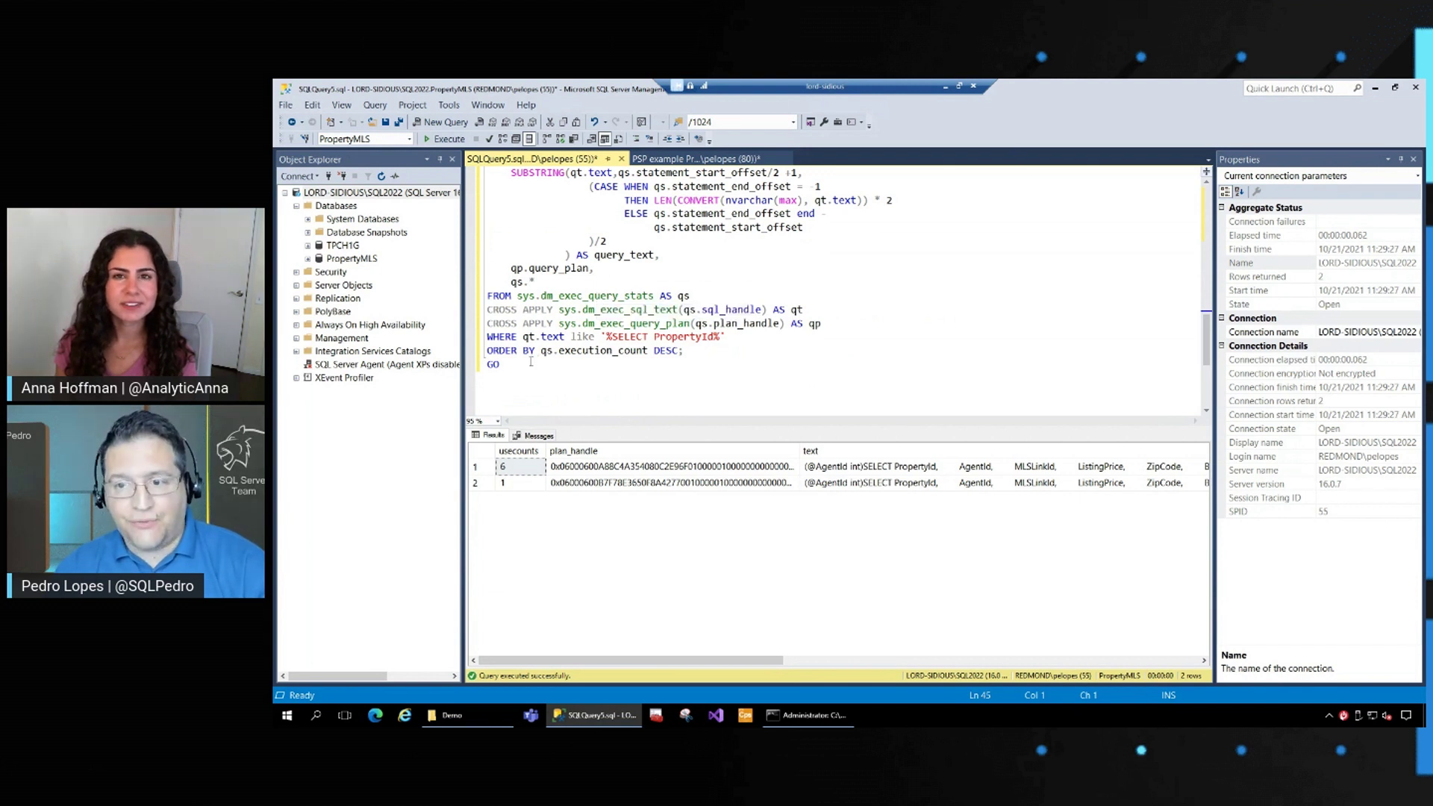
pyautogui.hotkey('ctrl', 'a')
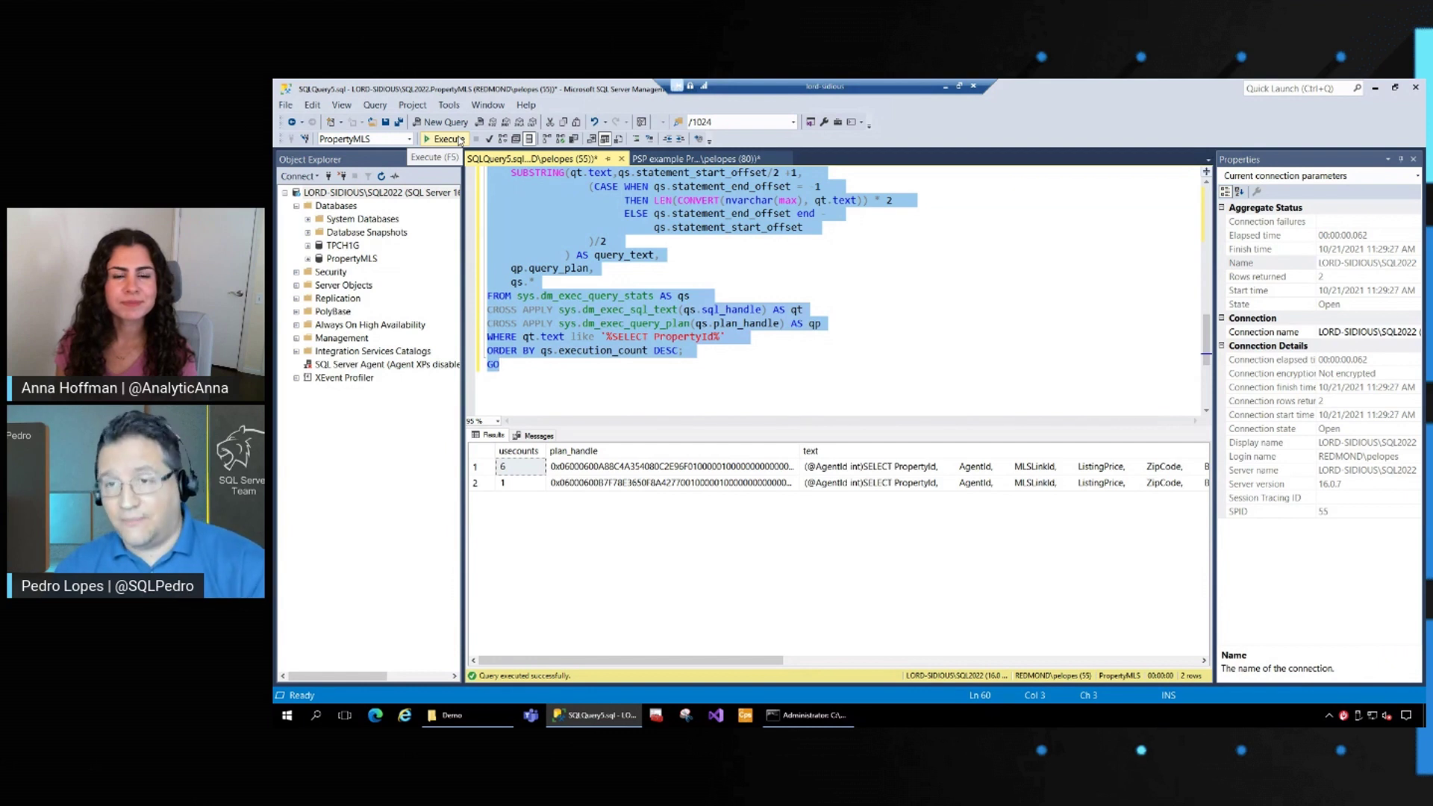
# - Run the sys.dm_exec_query_stats query and compare the two plans' total worker times
pyautogui.click(448, 139)
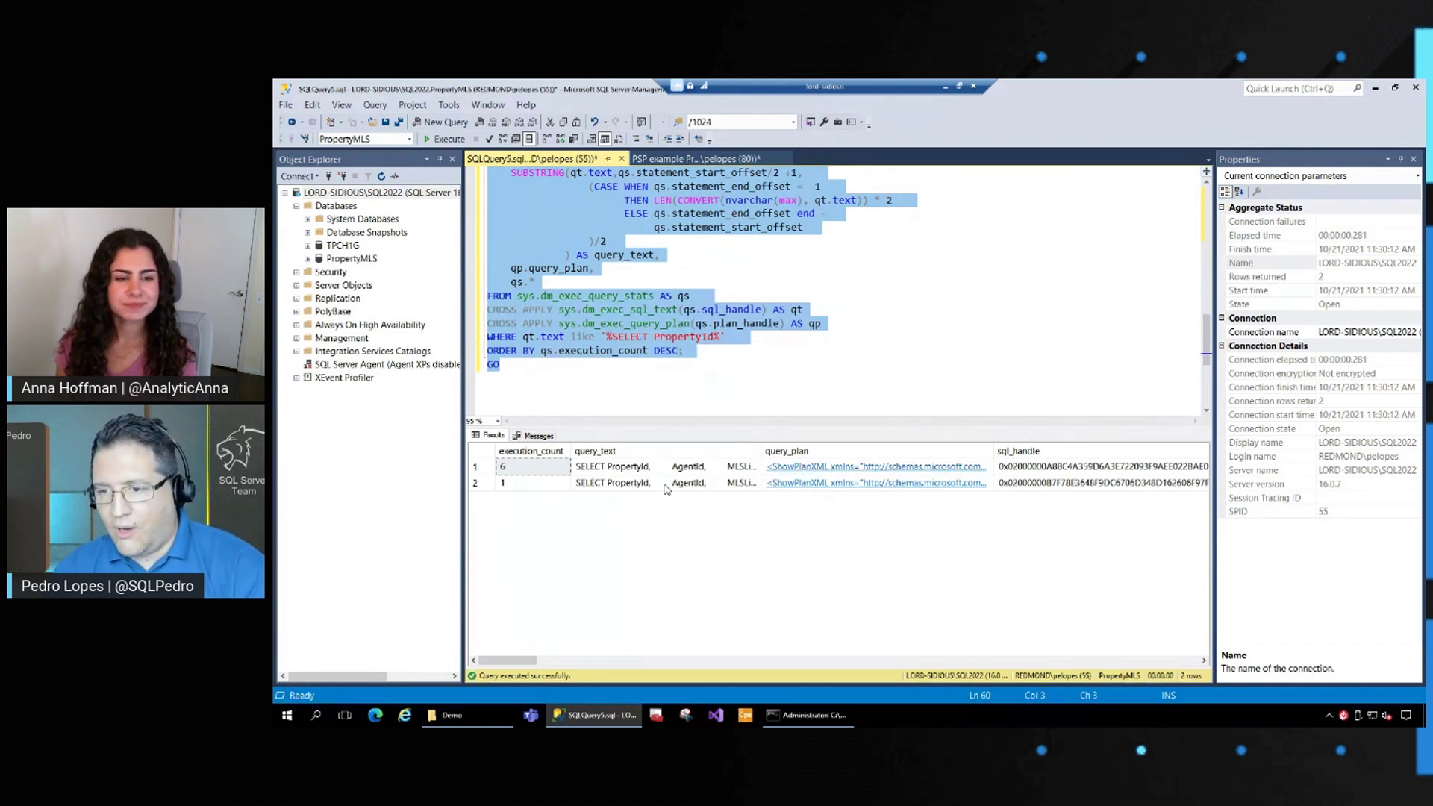
pyautogui.moveTo(506, 661); pyautogui.dragTo(628, 661)
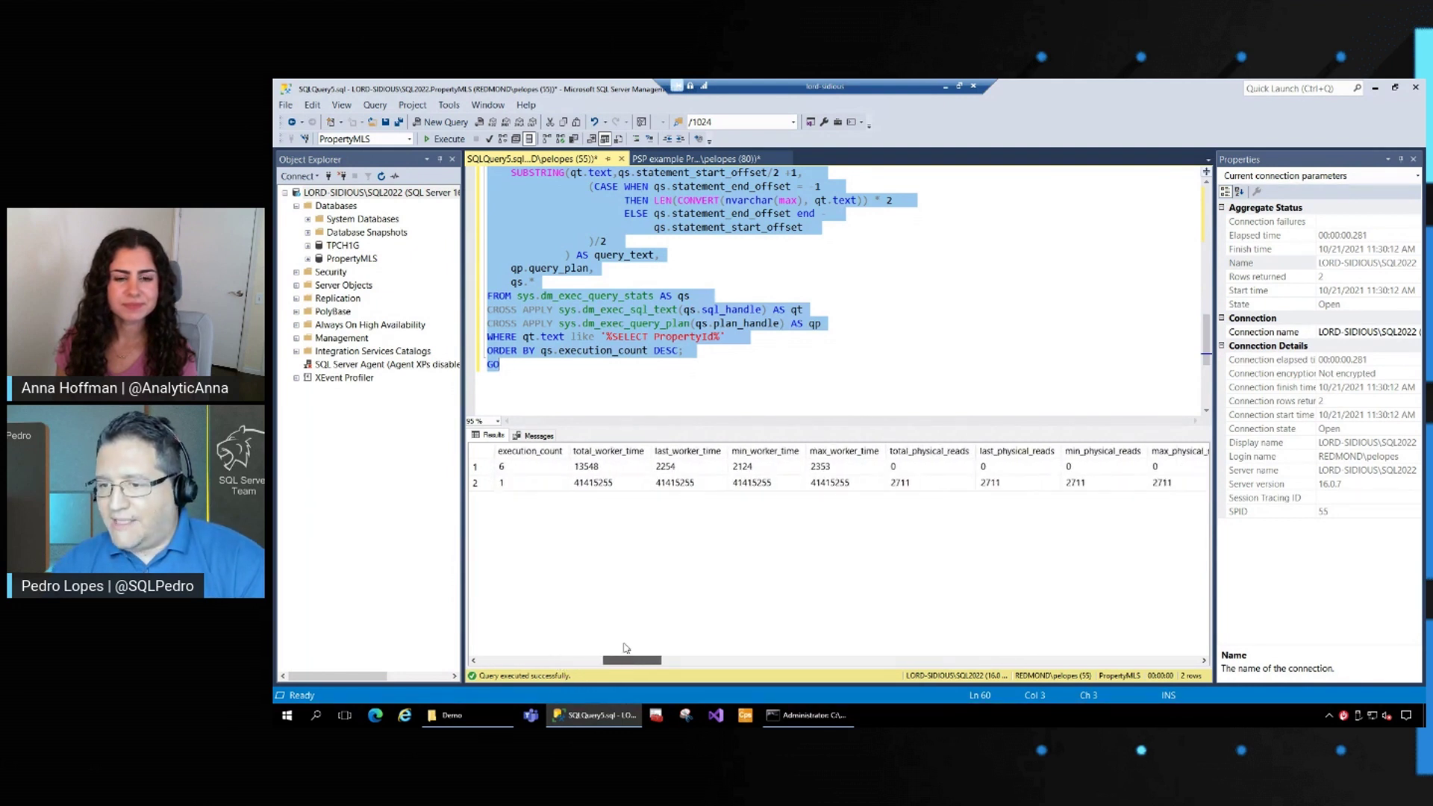
pyautogui.click(628, 481)
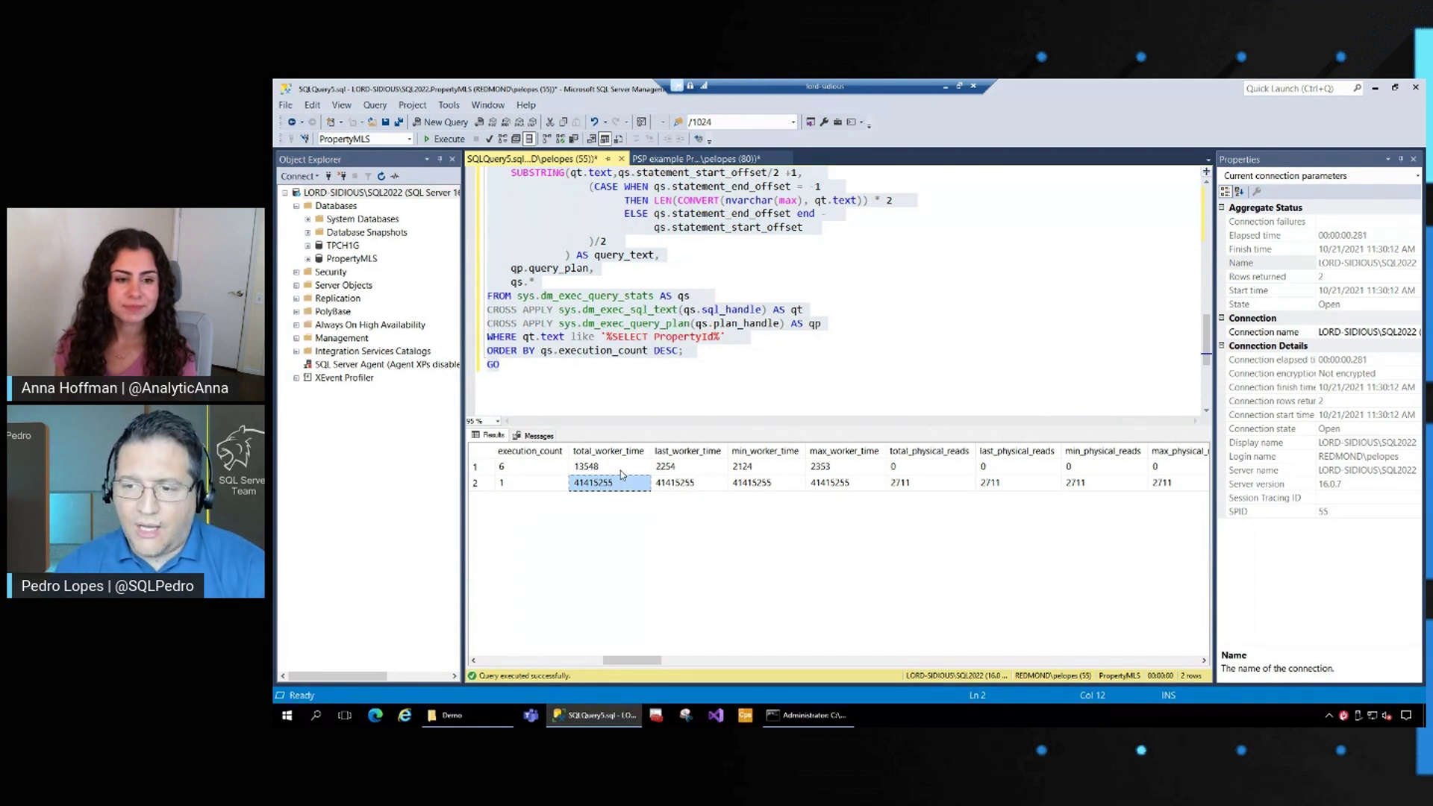
pyautogui.click(599, 468)
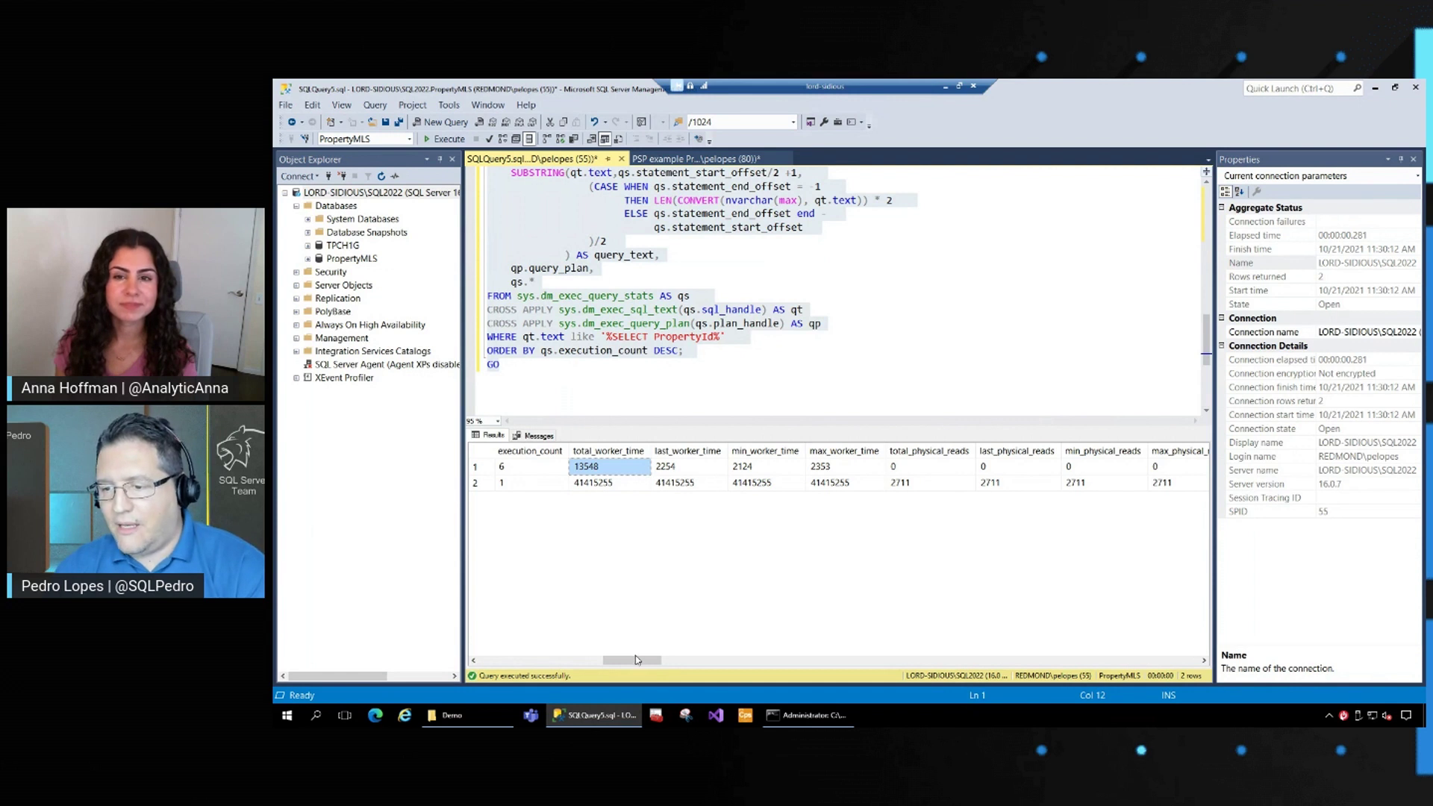
pyautogui.moveTo(634, 661); pyautogui.dragTo(674, 664)
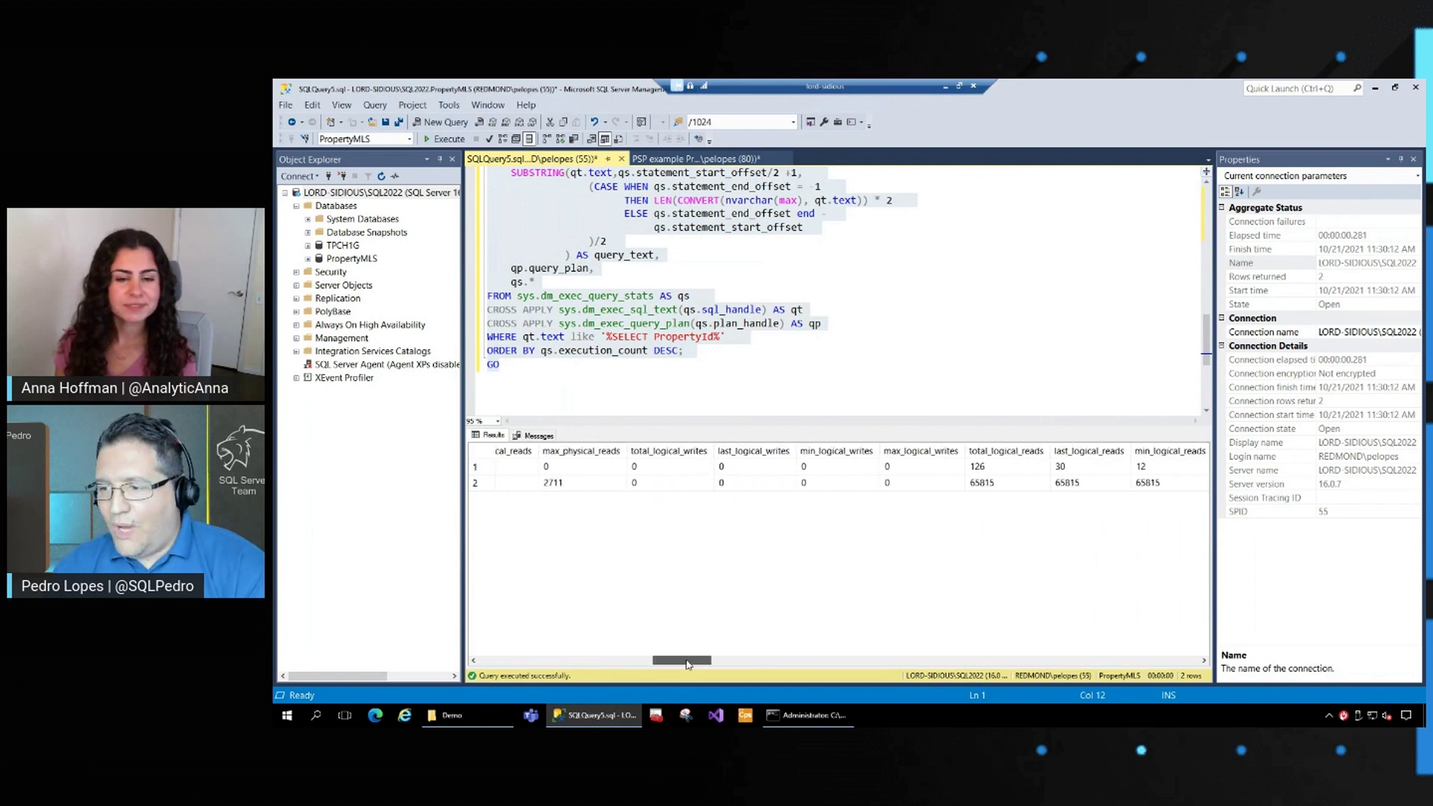
pyautogui.moveTo(694, 664); pyautogui.dragTo(787, 665)
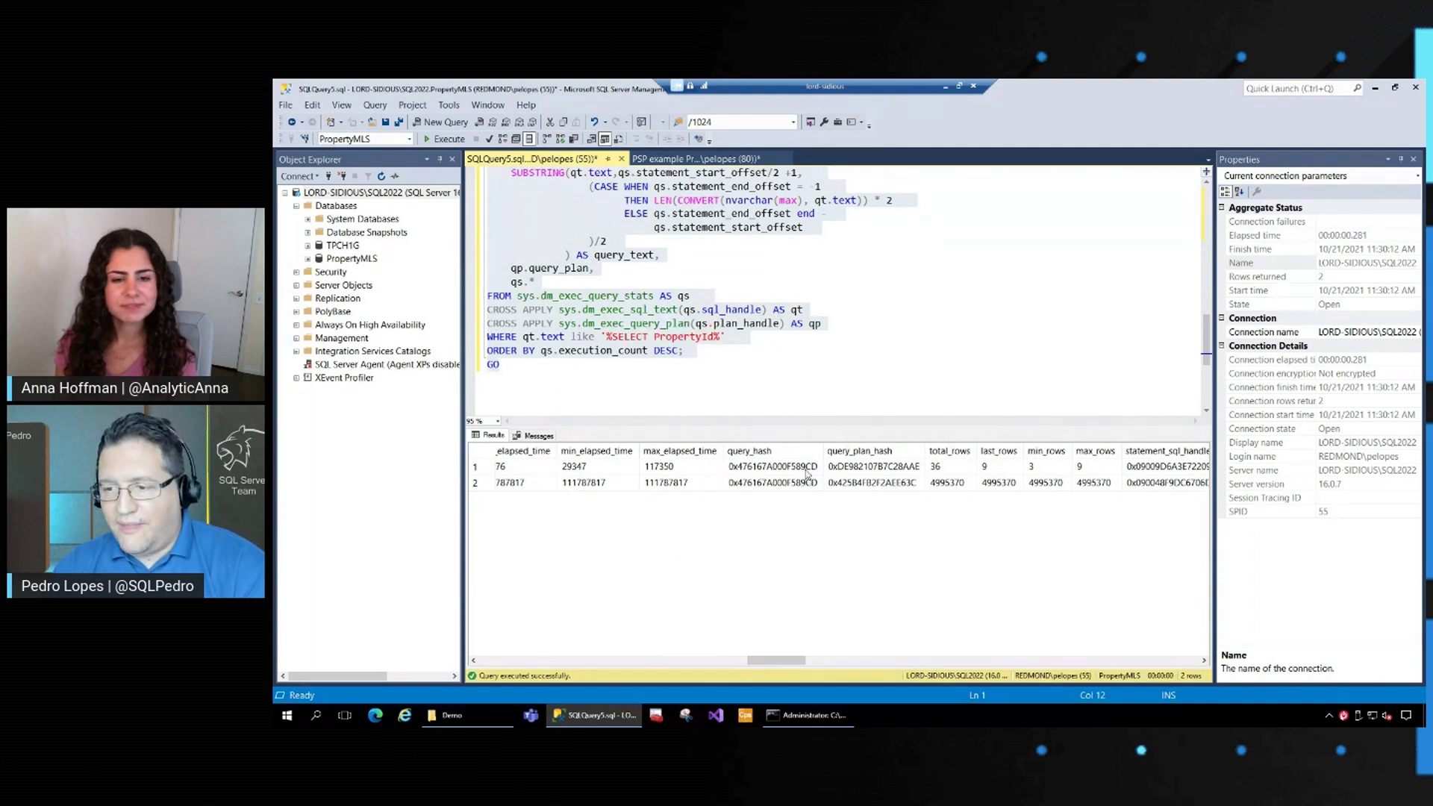
# - Compare query_hash, query_plan_hash and last_rows: one query hash, 9 versus 4995370 rows
pyautogui.click(785, 471)
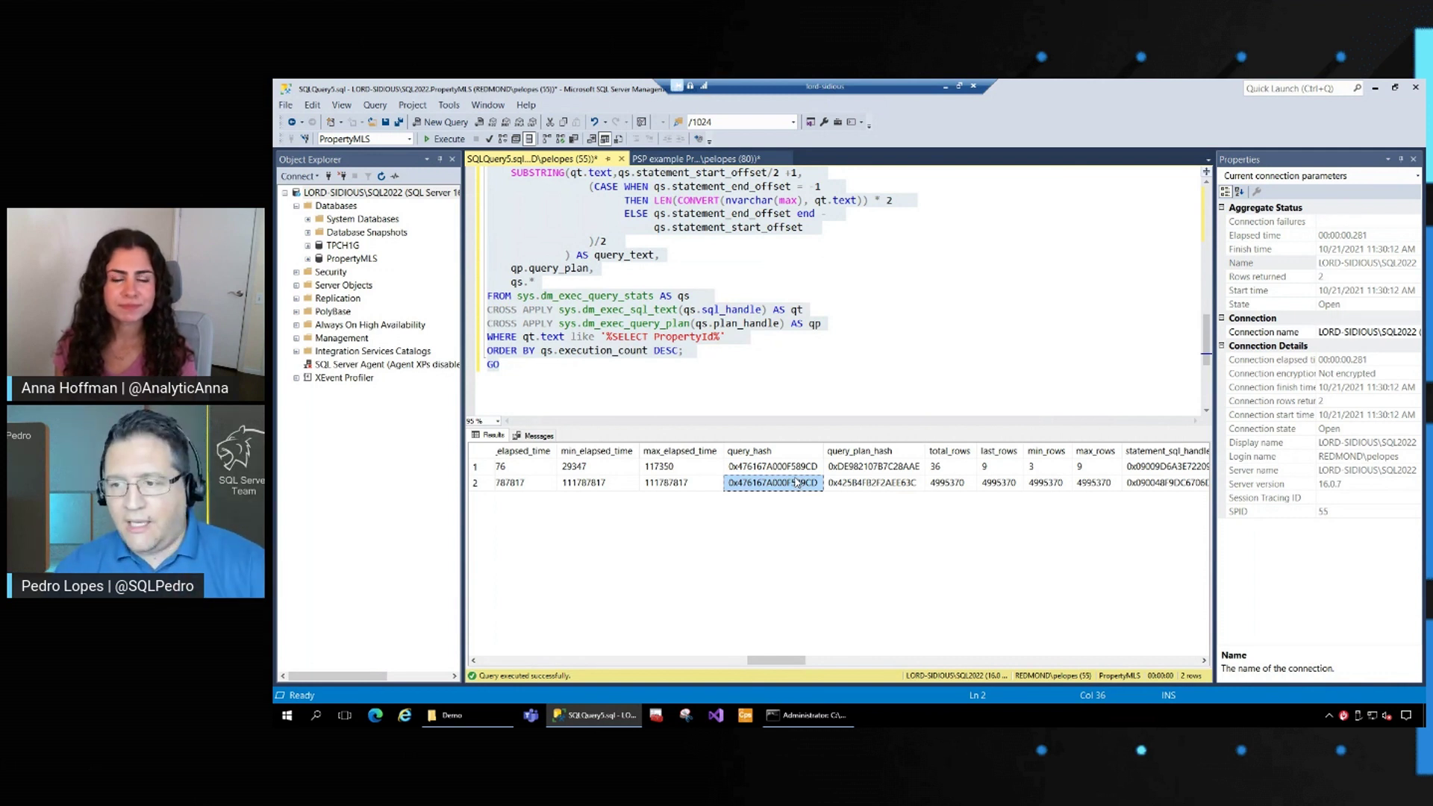
pyautogui.click(873, 466)
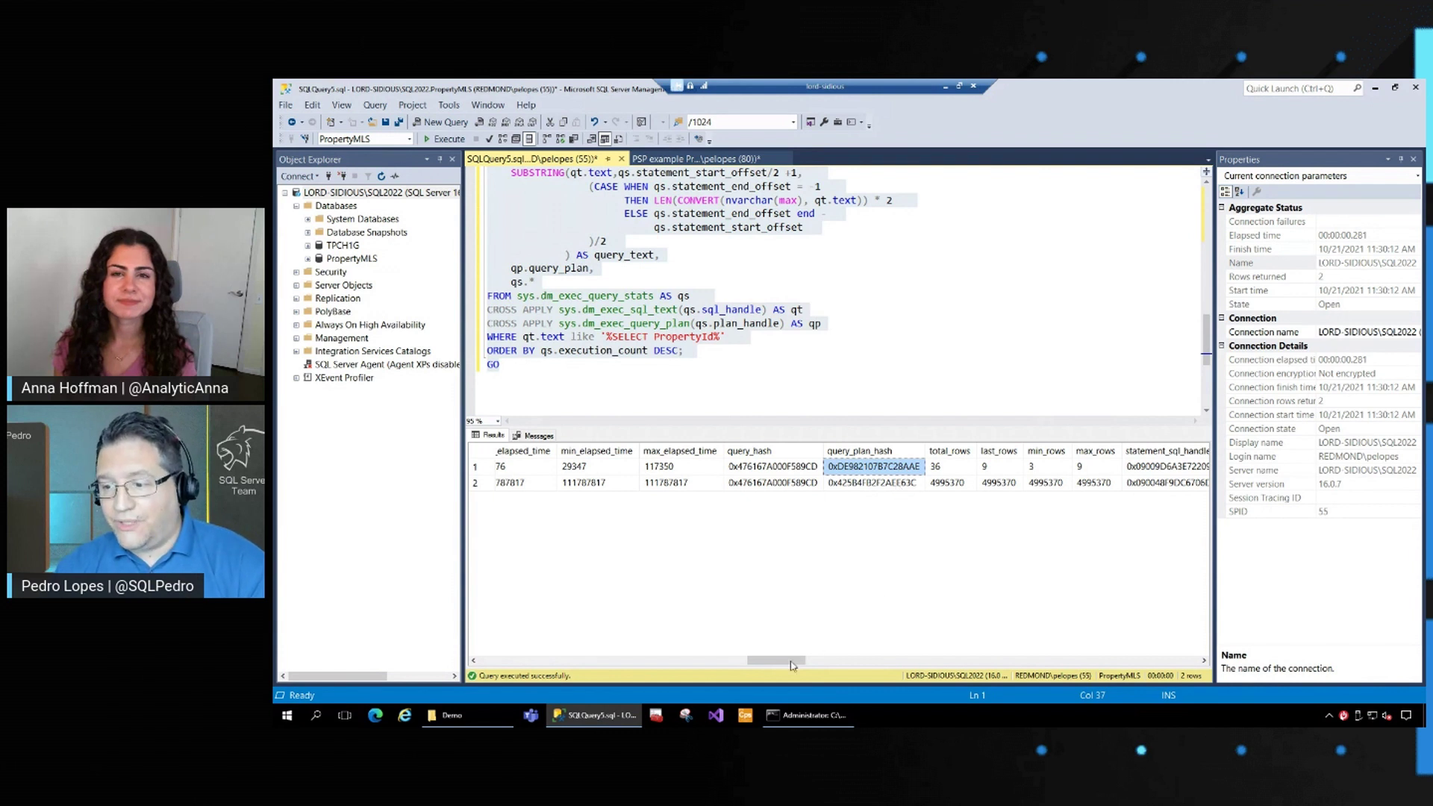
pyautogui.moveTo(790, 666); pyautogui.dragTo(805, 666)
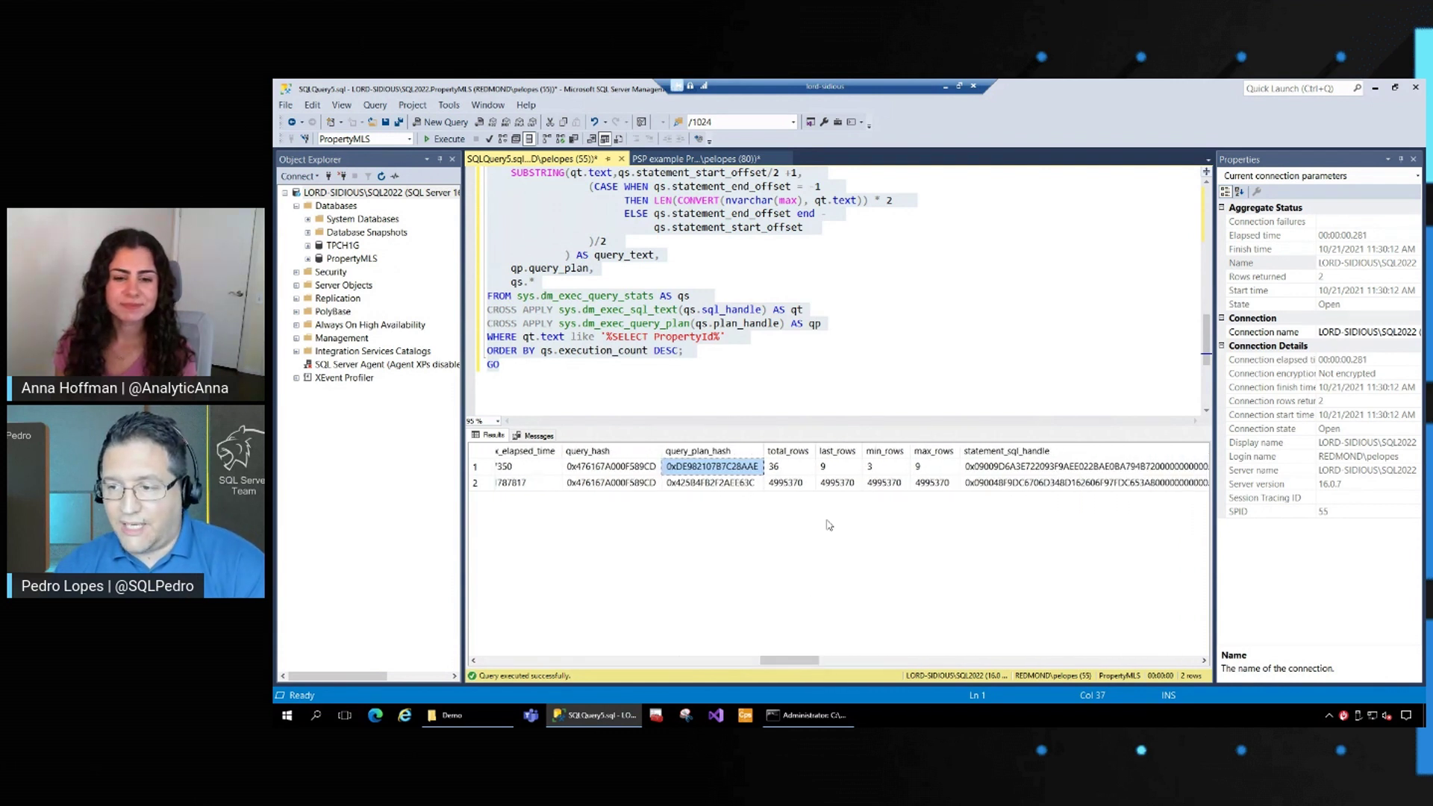
pyautogui.click(838, 466)
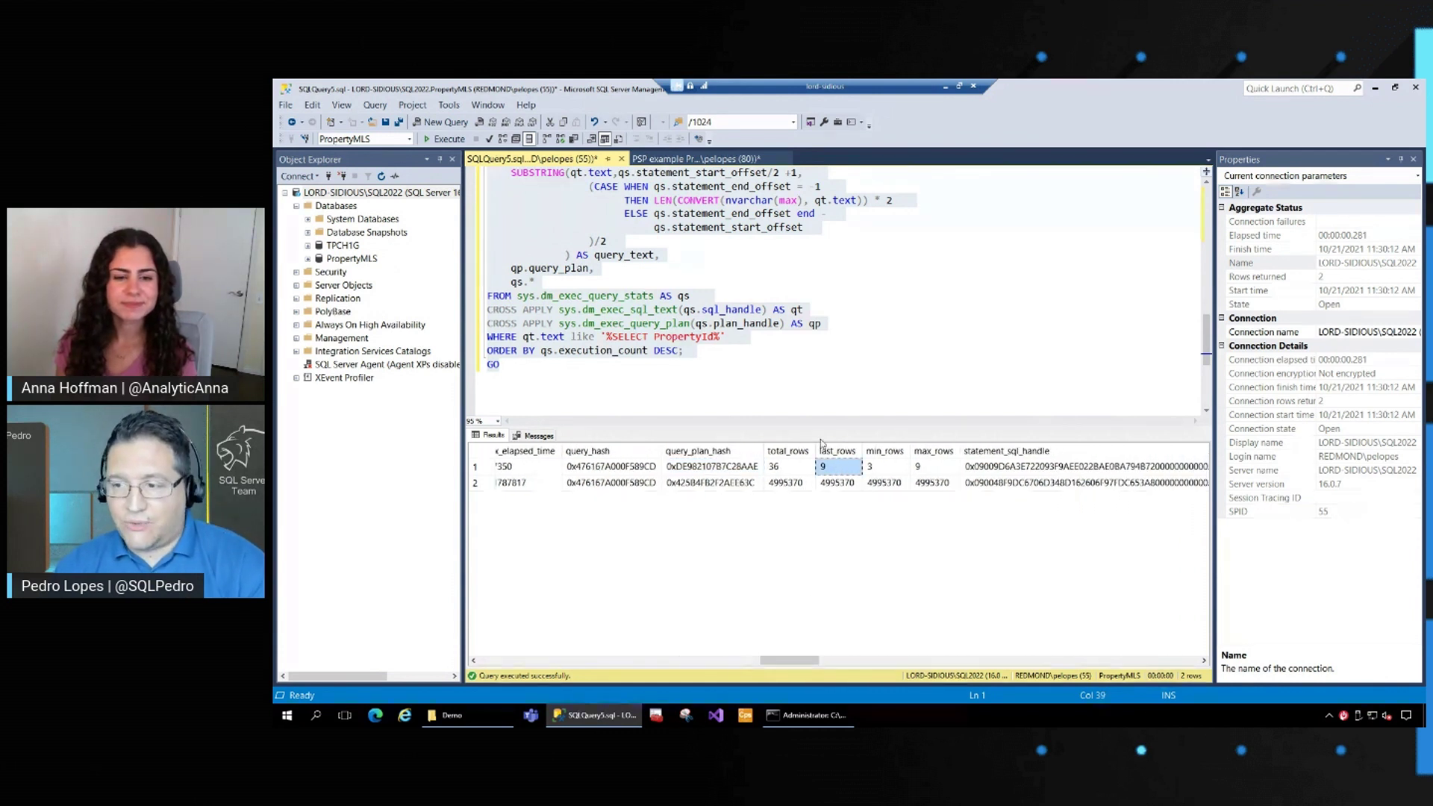
pyautogui.click(736, 468)
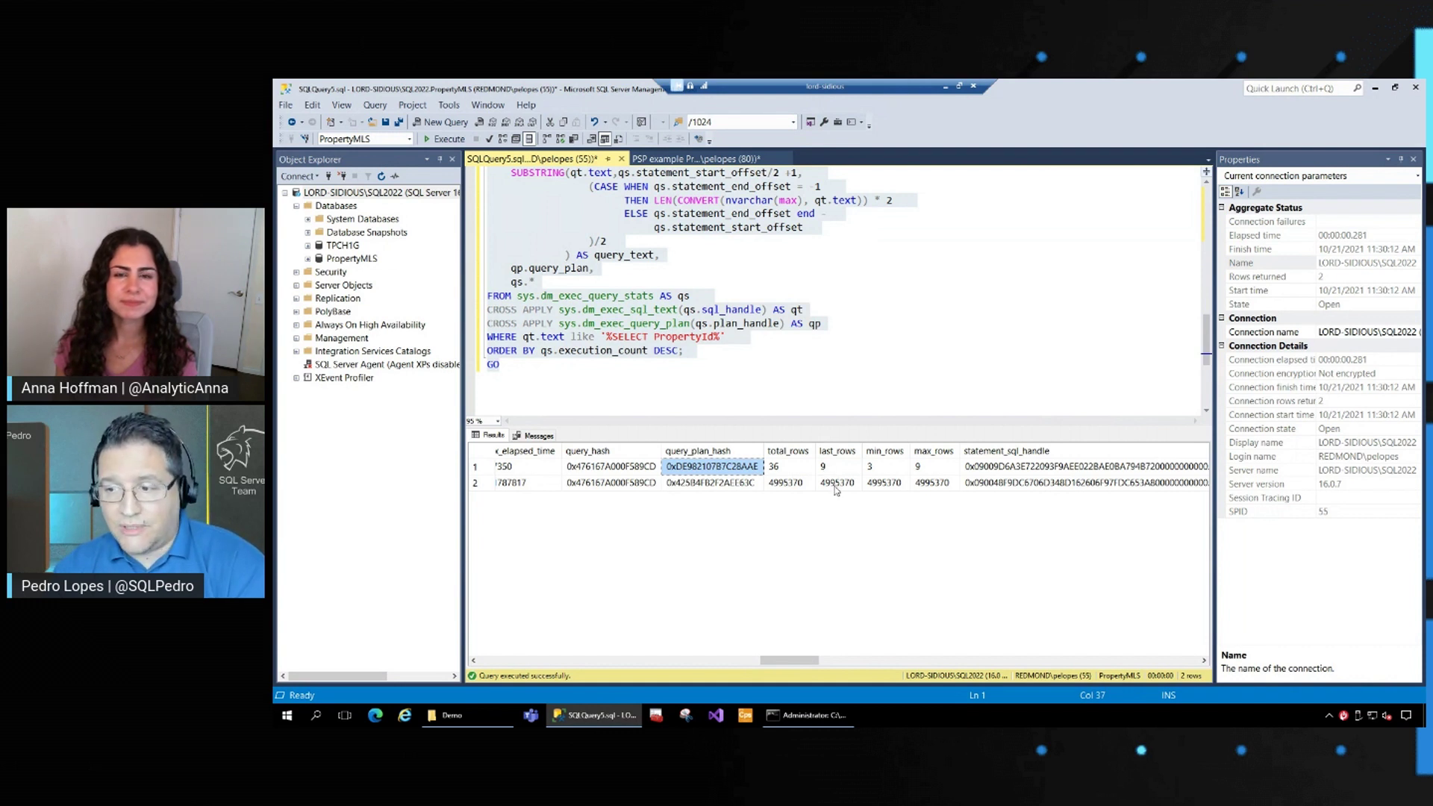
pyautogui.click(835, 485)
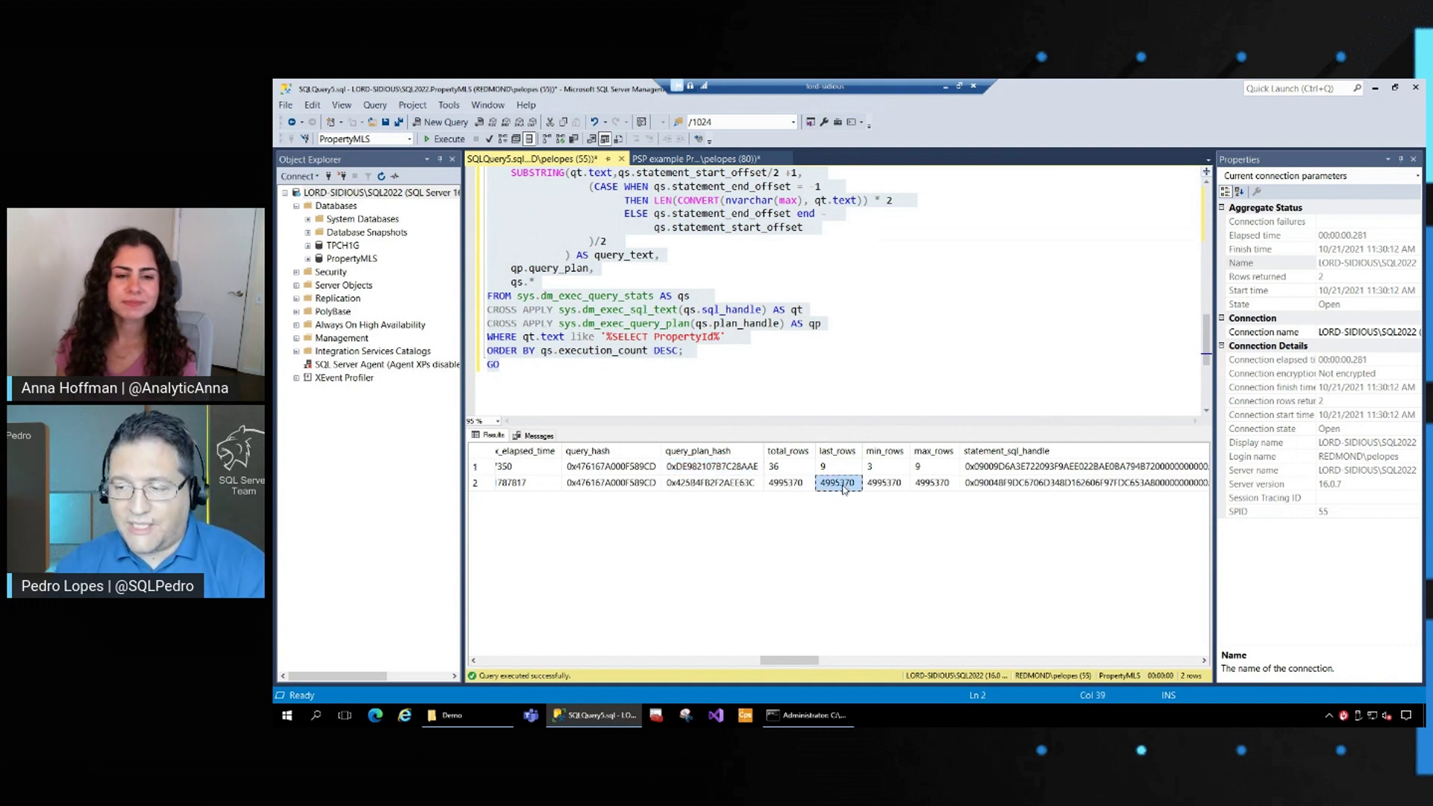